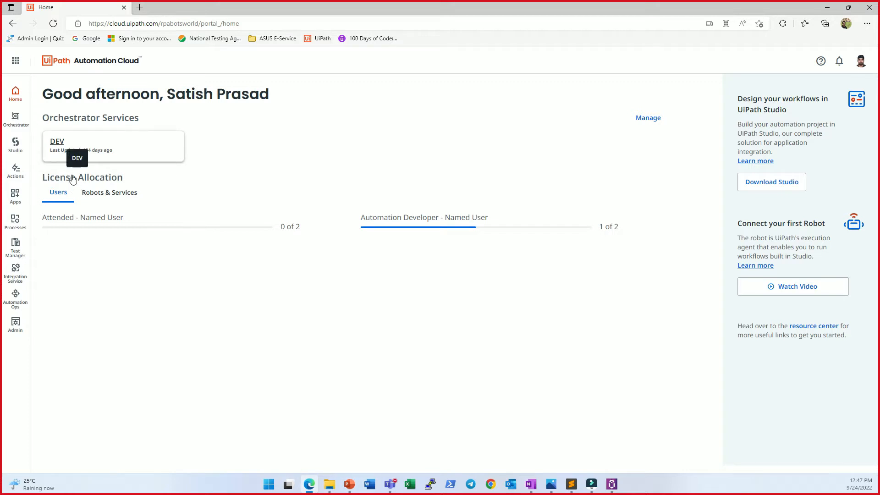
Step: Open the DEV Orchestrator service at tenant level and bring up its folder management
left_click(24, 155)
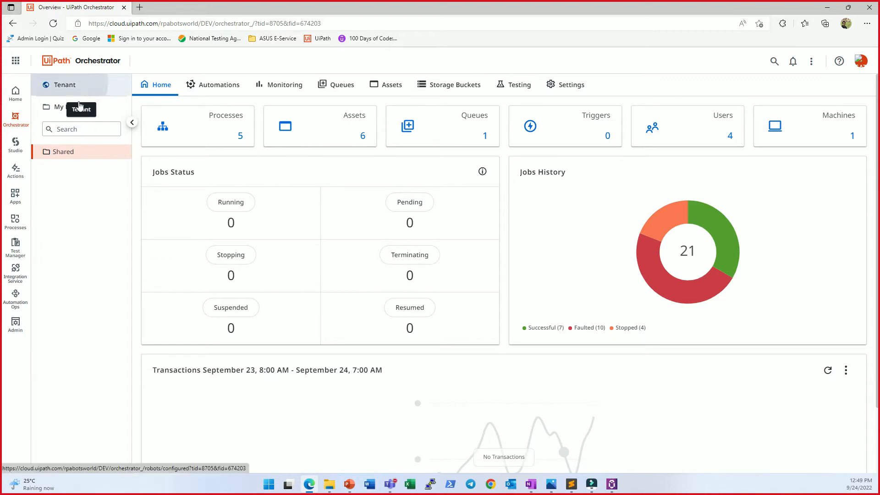
left_click(73, 85)
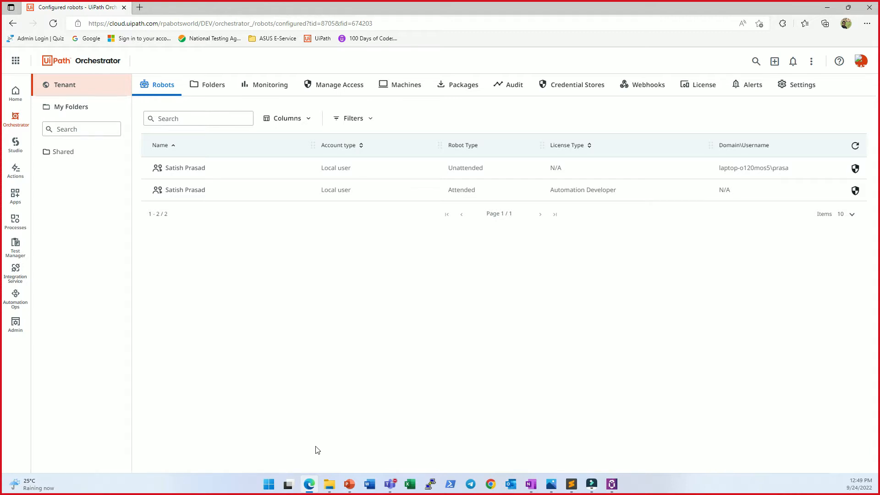
left_click(208, 85)
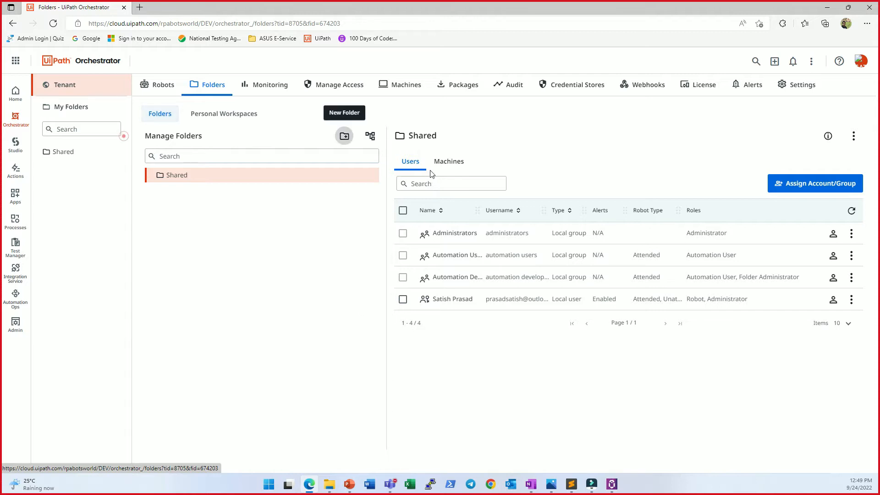
Step: Create a new folder named HR with the description "HR Team", using the tenant package feed
left_click(344, 136)
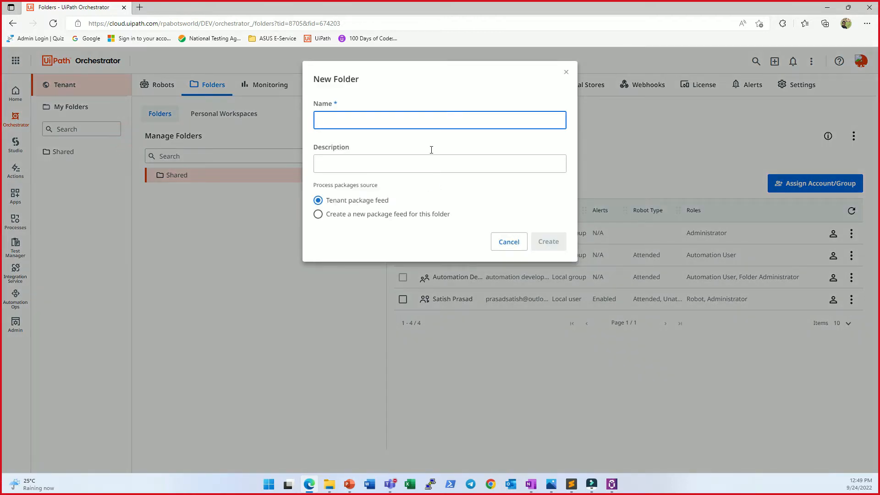
type("HR")
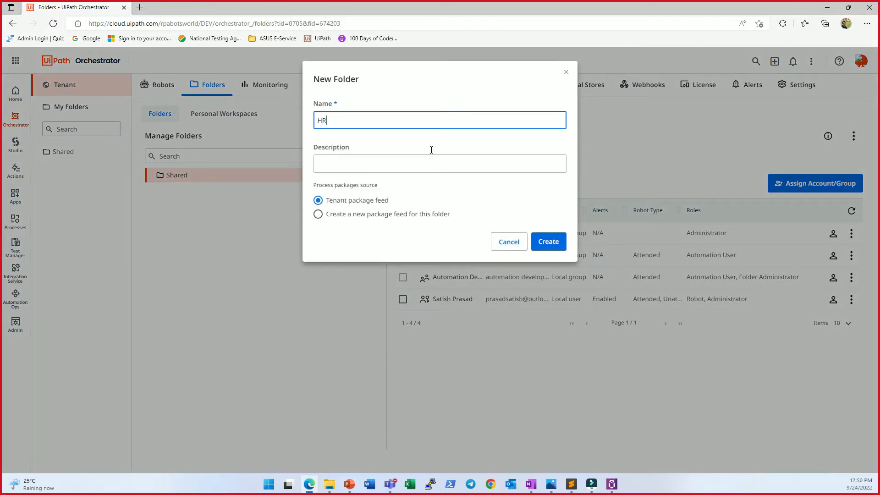
key("Tab")
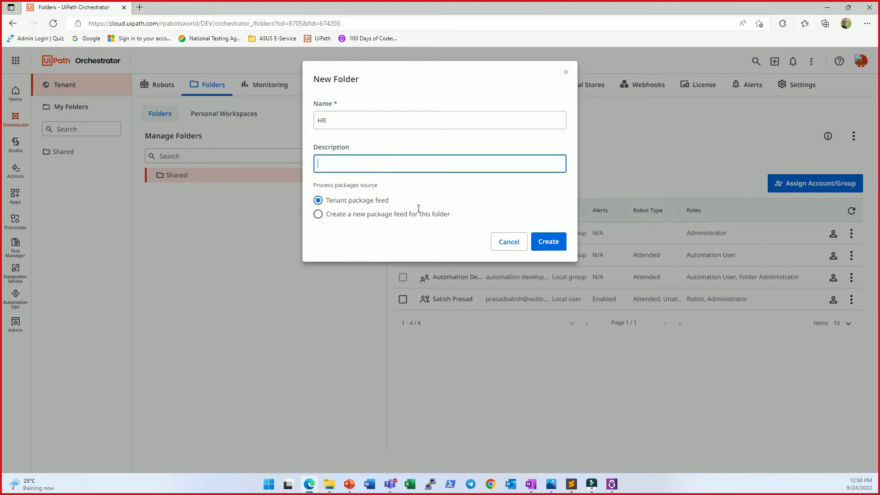
type("HR Team")
left_click(460, 284)
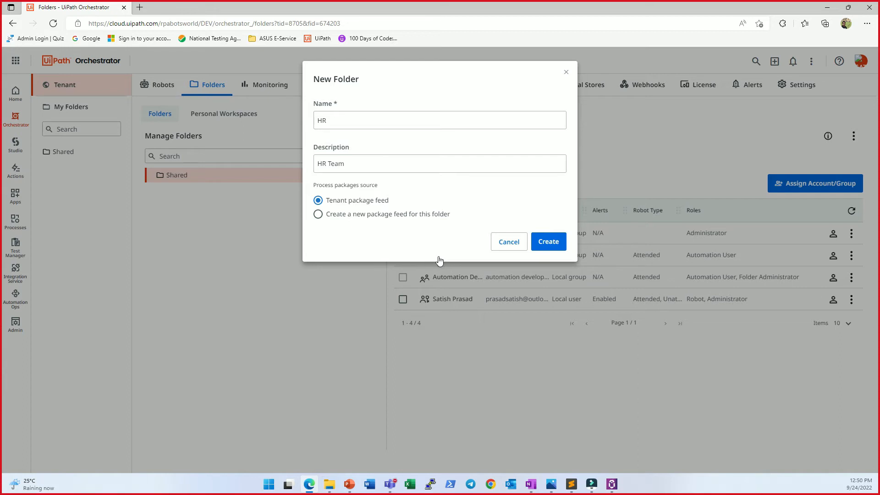
key("Return")
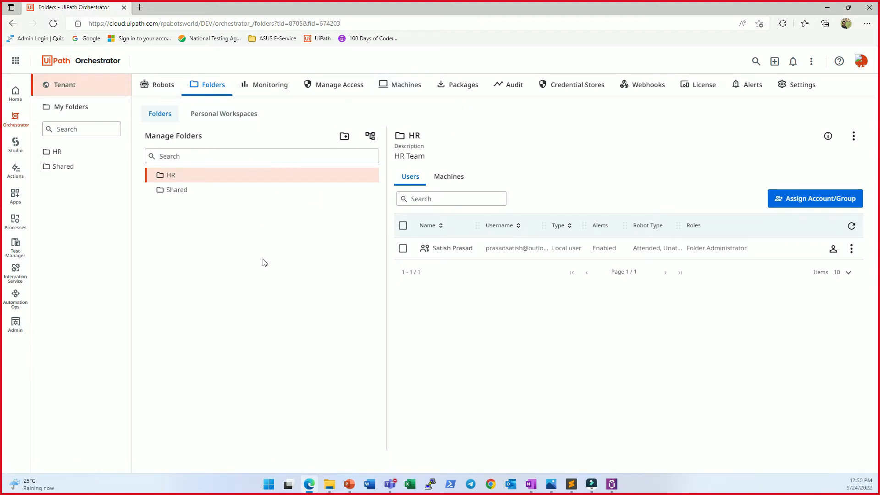
Step: Compare the users and machines assigned to the Shared folder with those assigned to the HR folder
left_click(242, 241)
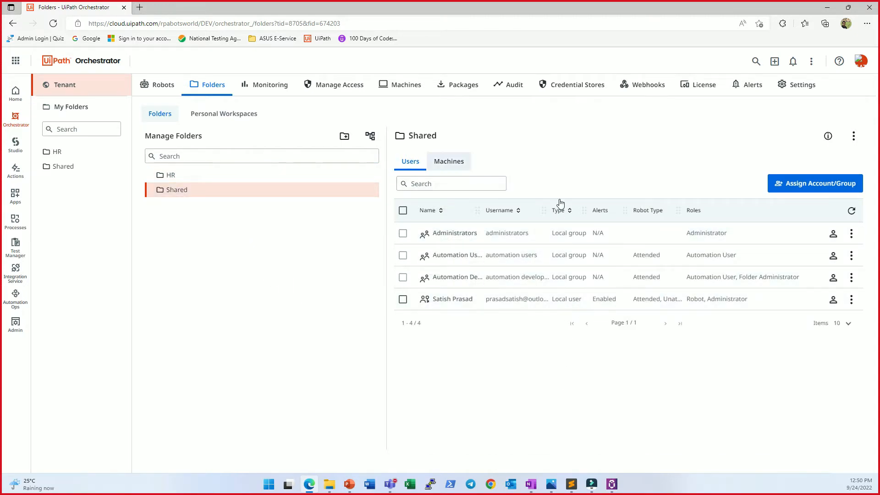
left_click(448, 162)
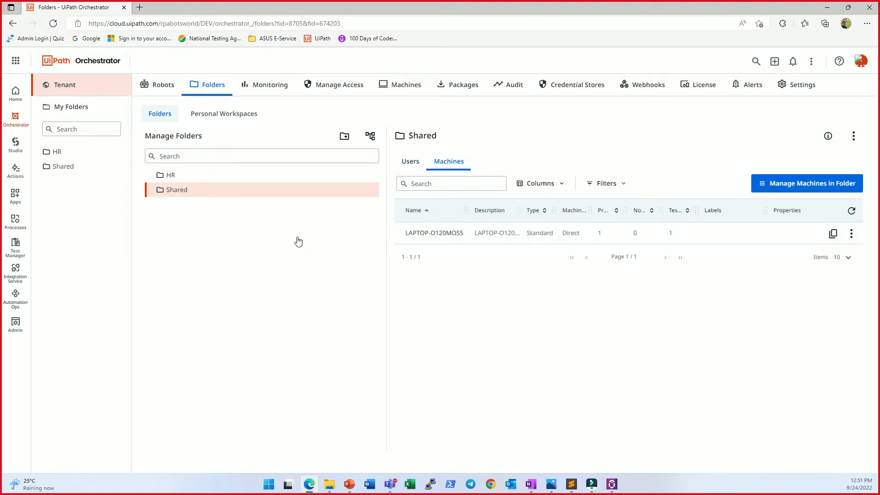
left_click(194, 176)
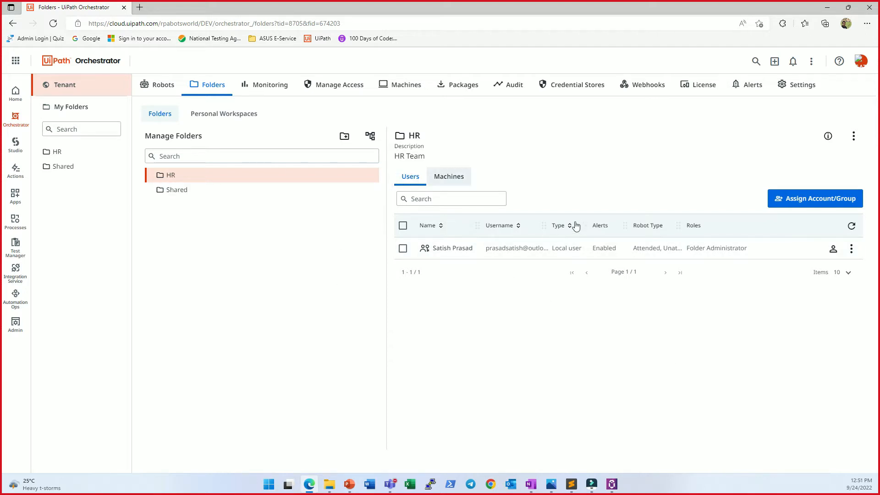
left_click(451, 177)
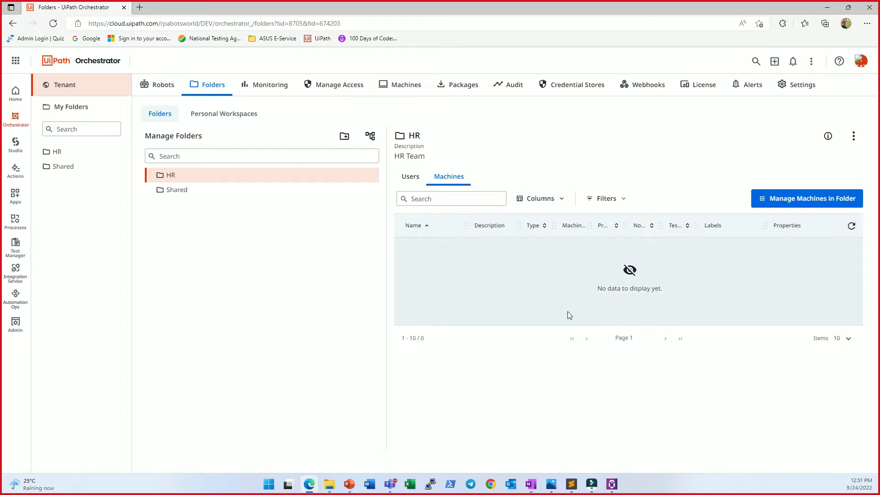
left_click(246, 190)
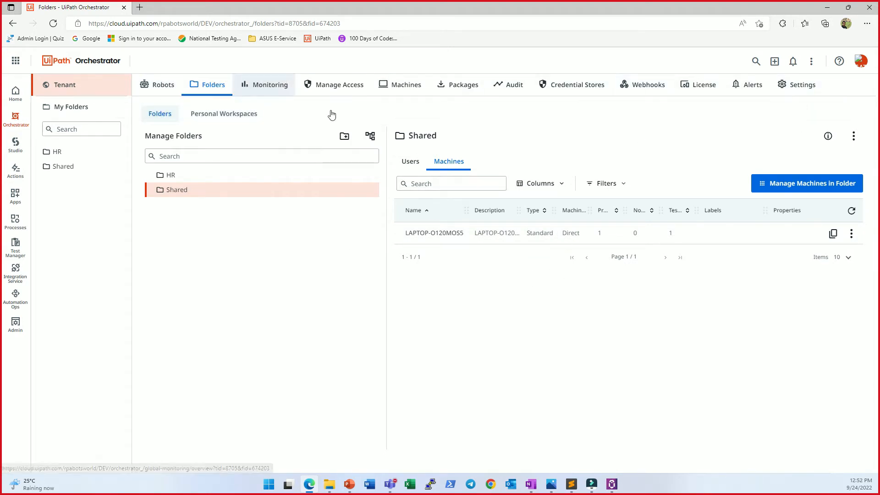
Step: Examine the tenant's monitoring overview of jobs and transactions, plus the runtimes and status of its machines
left_click(265, 85)
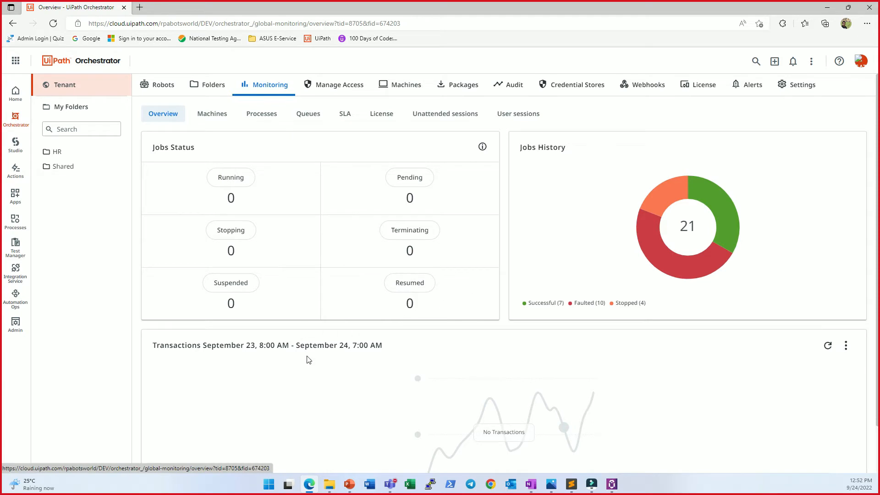
scroll(430, 341, "down", 1)
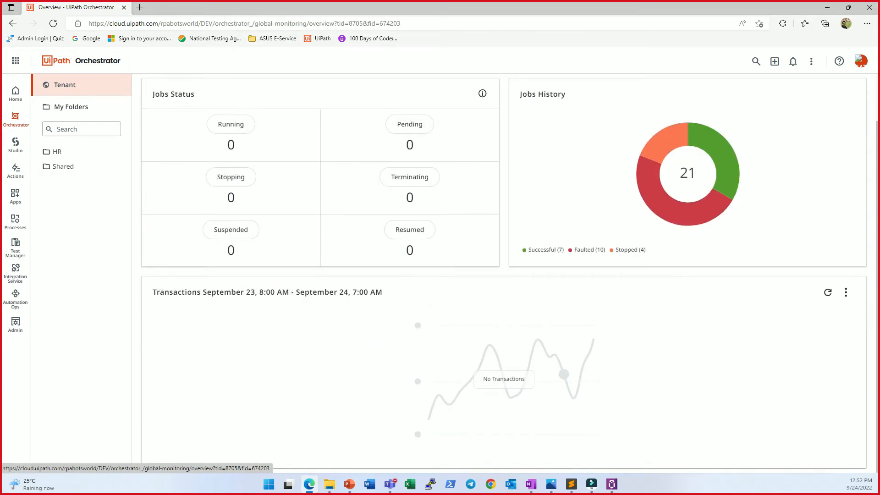
scroll(600, 362, "up", 1)
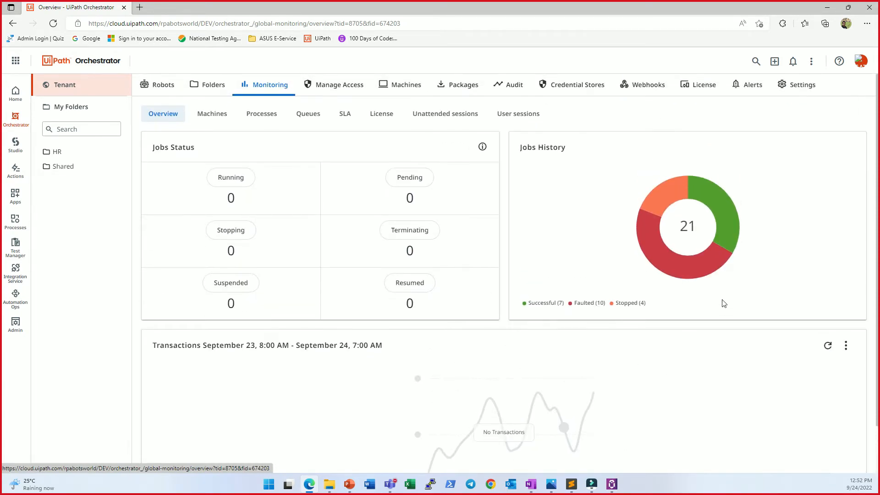
left_click(211, 113)
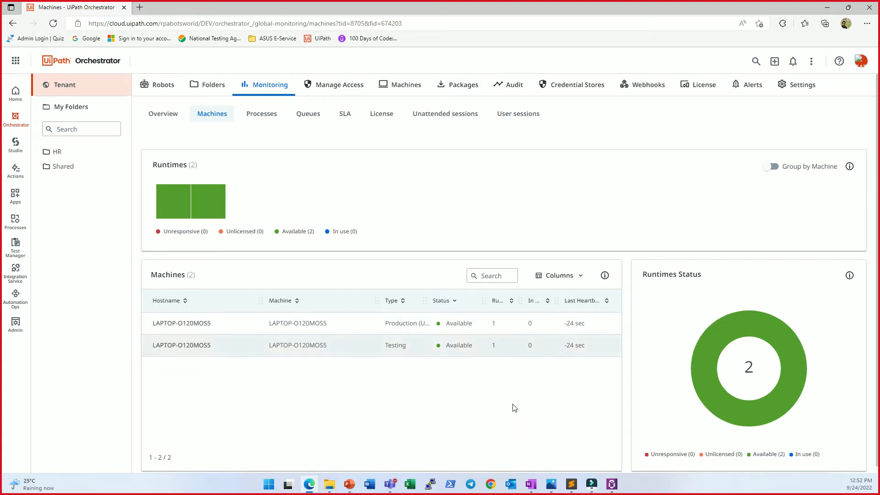
Step: Examine the tenant's process monitoring from the overview down to the process details, rechecking the machine monitoring as well
left_click(261, 114)
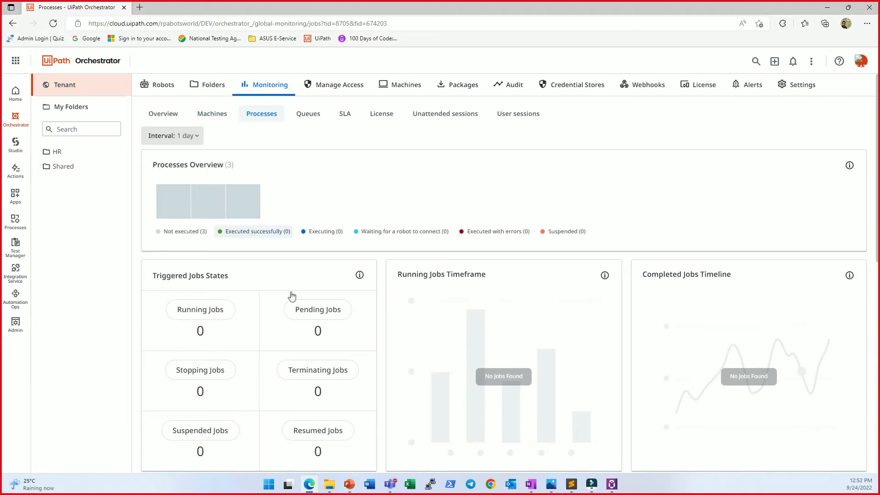
scroll(393, 441, "down", 3)
scroll(393, 441, "down", 7)
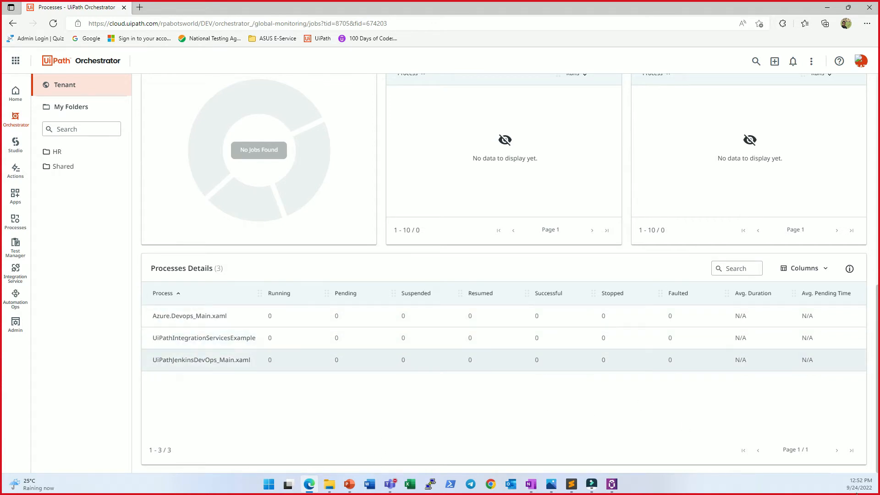
scroll(389, 366, "up", 7)
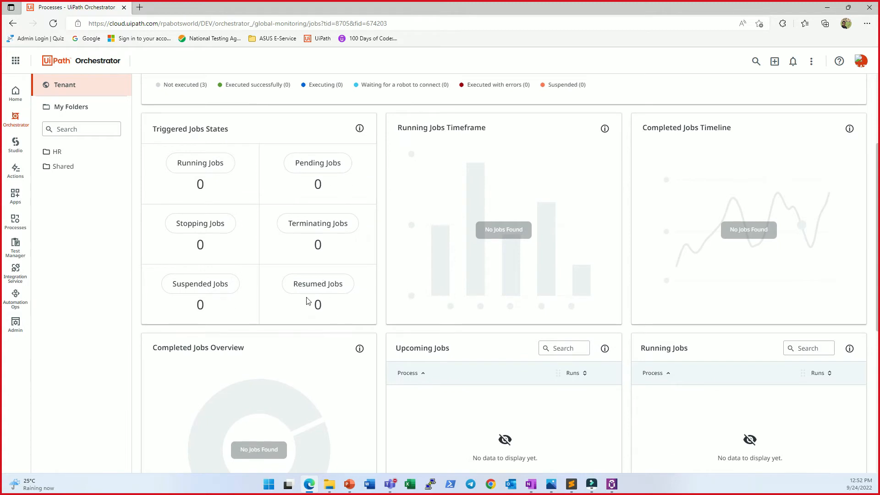
scroll(637, 227, "up", 3)
scroll(636, 234, "up", 1)
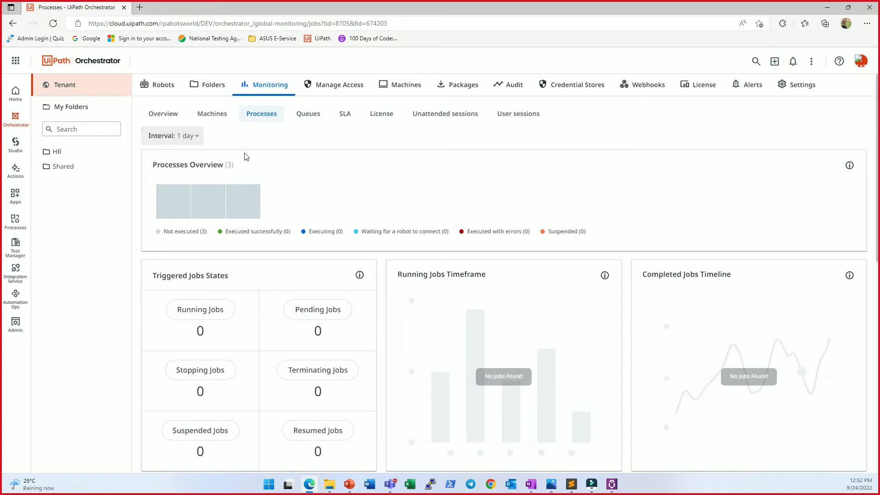
left_click(212, 114)
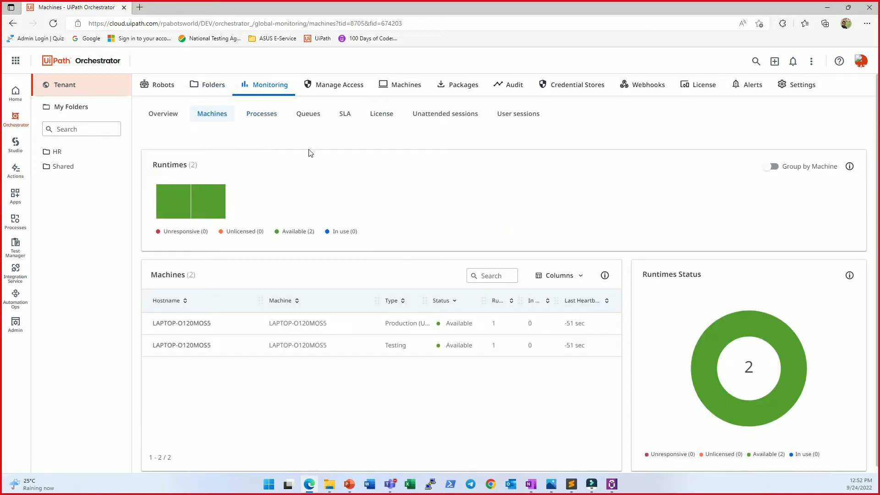
left_click(262, 114)
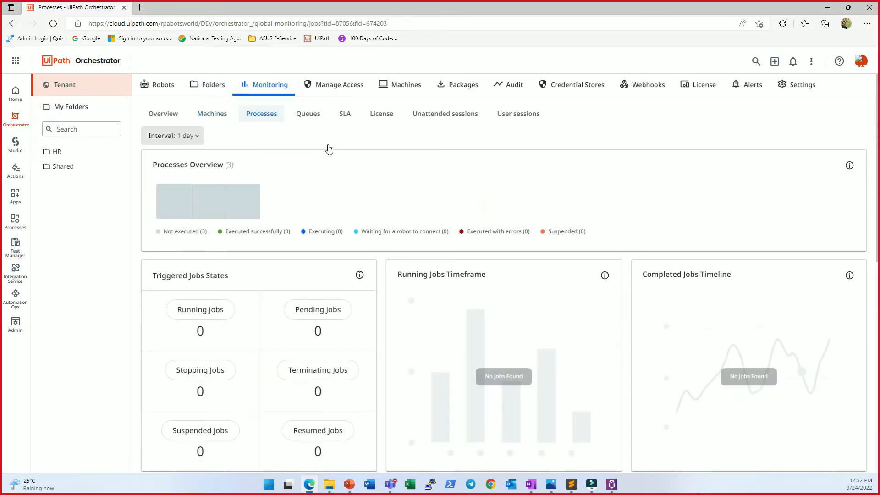
Step: Examine the tenant's queue monitoring, including unprocessed items, transactions and the queue details
left_click(308, 114)
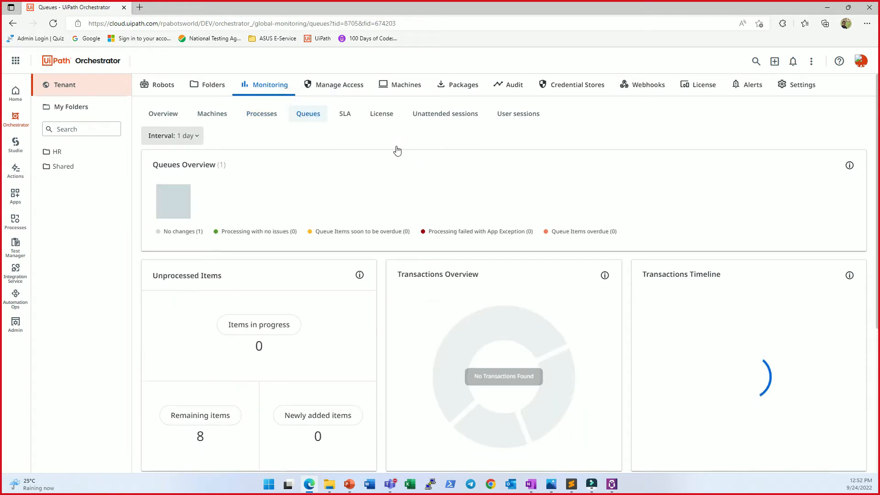
scroll(275, 267, "down", 5)
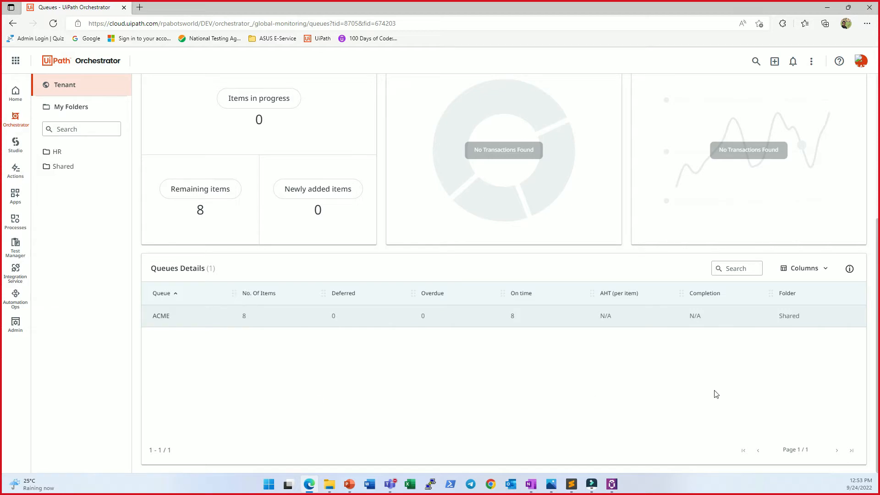
scroll(698, 351, "up", 3)
scroll(689, 342, "up", 2)
scroll(243, 459, "down", 3)
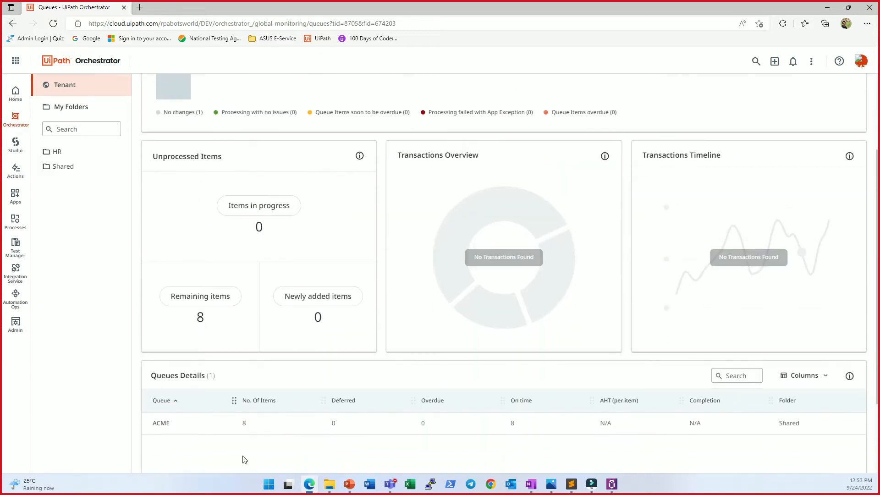
scroll(244, 403, "up", 3)
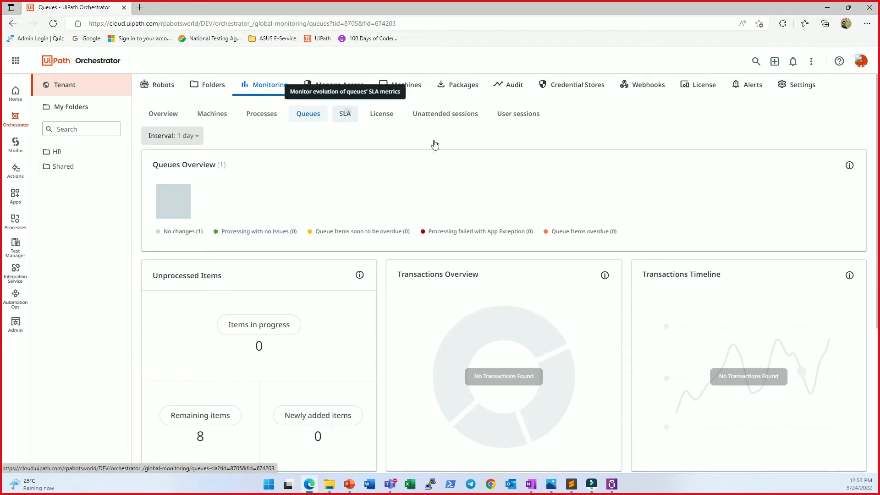
Step: Review the tenant monitoring for queue SLAs, license usage, unattended sessions and user sessions
left_click(345, 113)
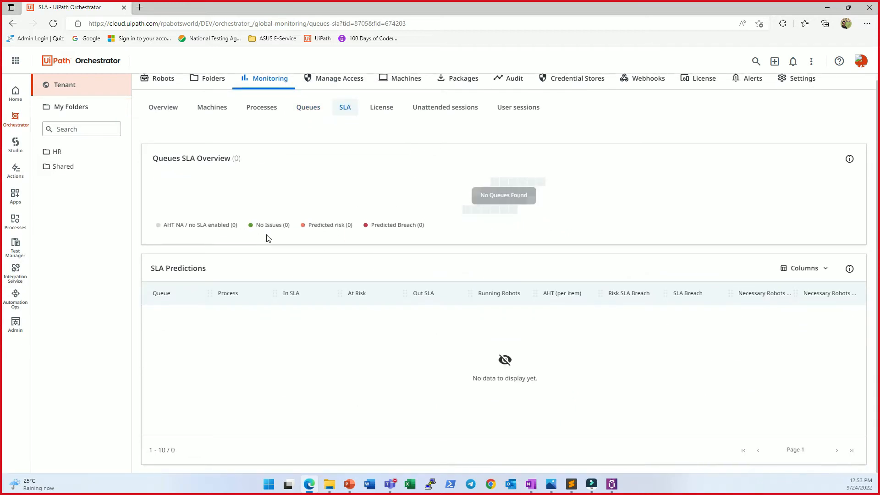
left_click(381, 113)
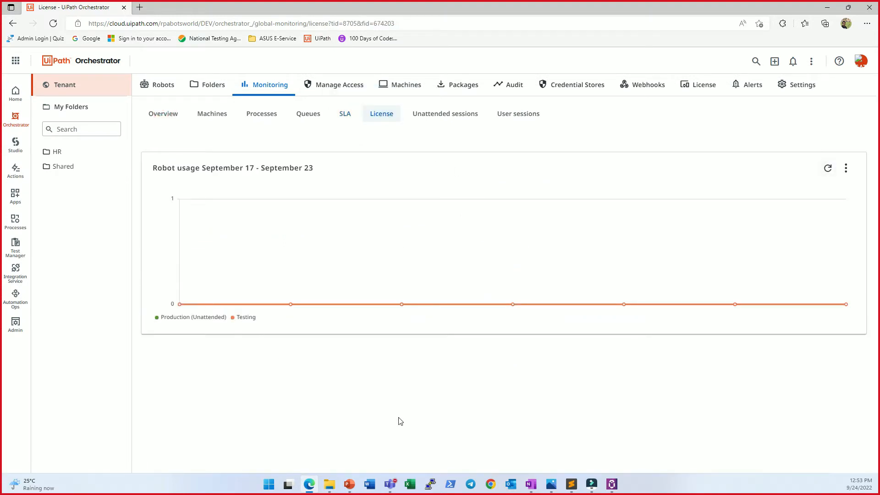
left_click(445, 114)
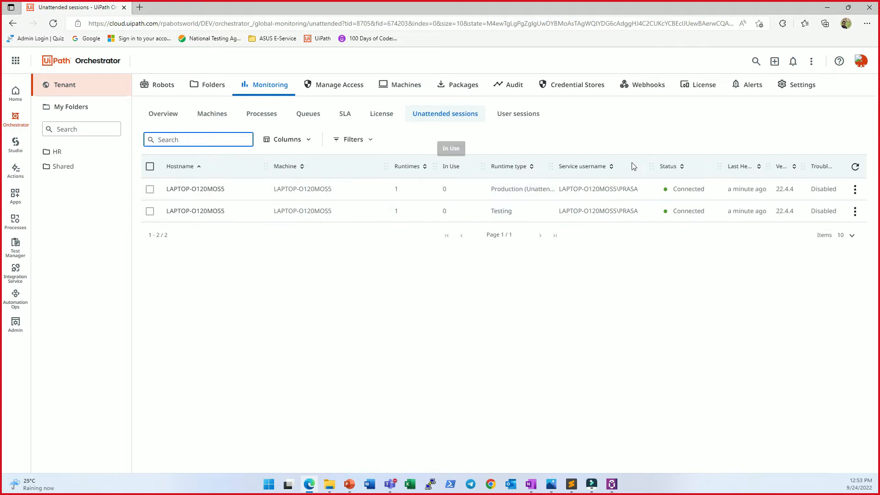
left_click(517, 114)
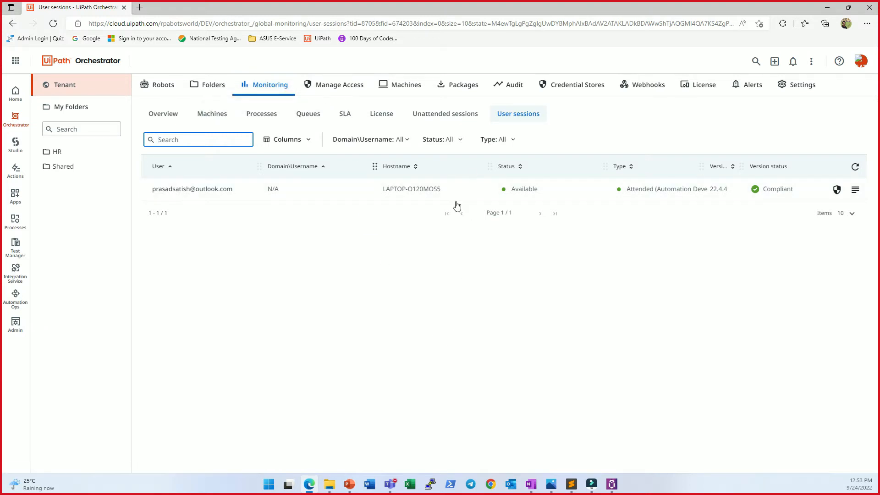
Step: Review the tenant's role assignments and its available roles, sorting the roles by type in ascending order
left_click(339, 86)
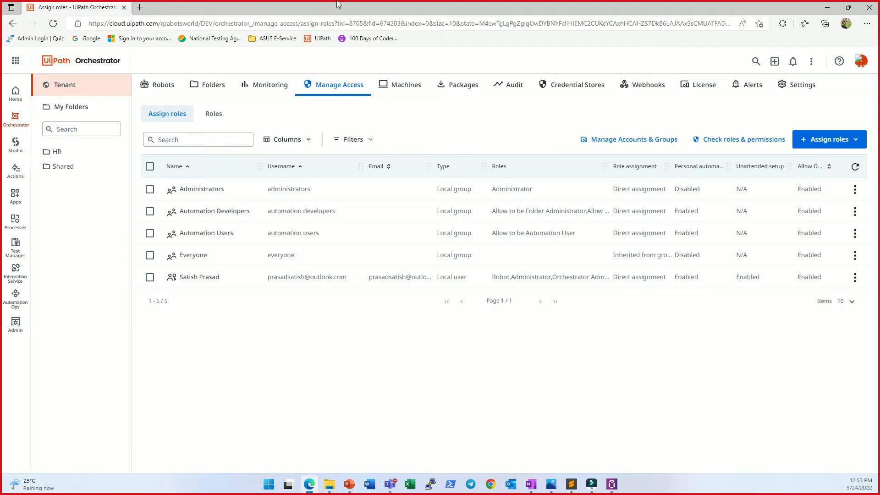
mouse_move(338, 3)
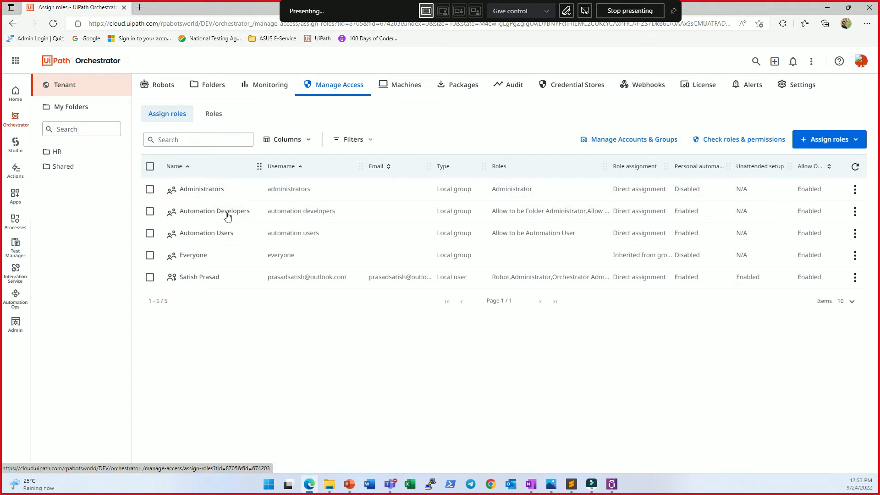
left_click(214, 114)
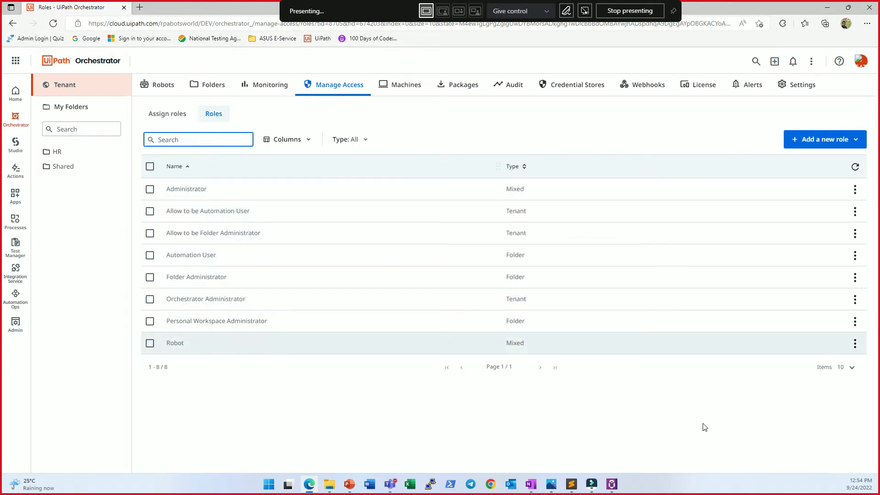
left_click(513, 166)
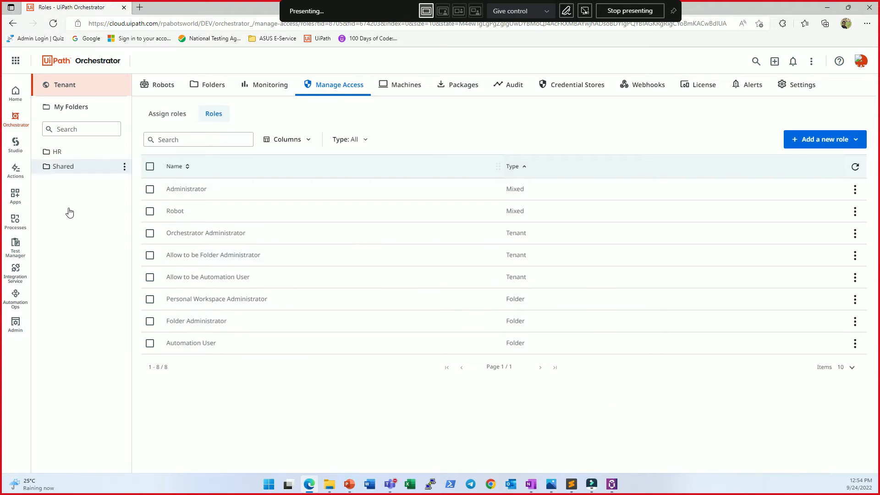
Step: Look over the HR folder's overview and the tenant's configured robots, and return to the tenant's role assignments
left_click(68, 151)
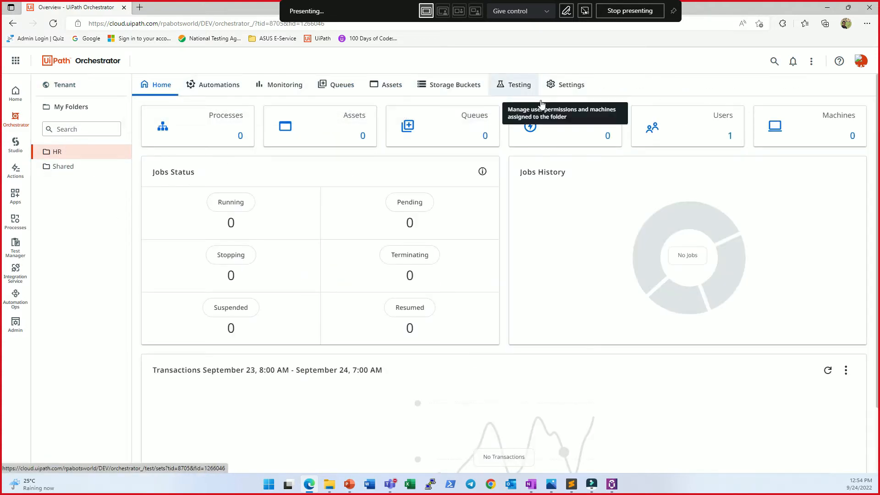
left_click(80, 110)
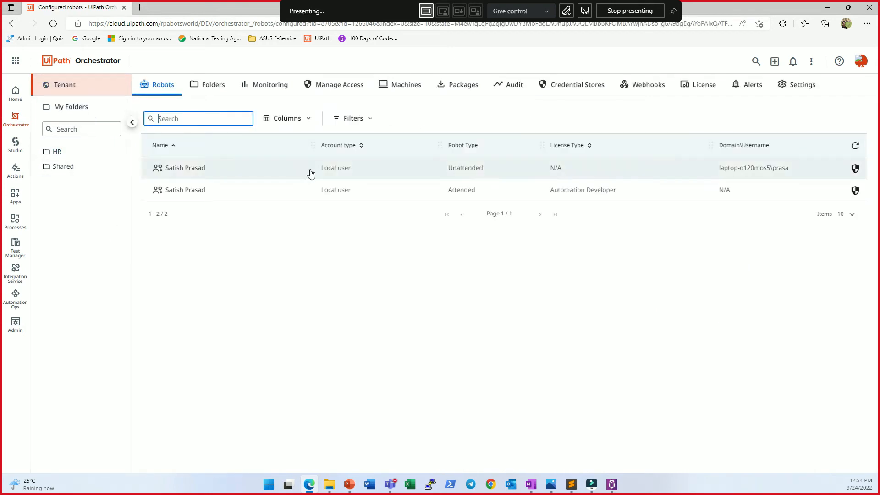
left_click(336, 85)
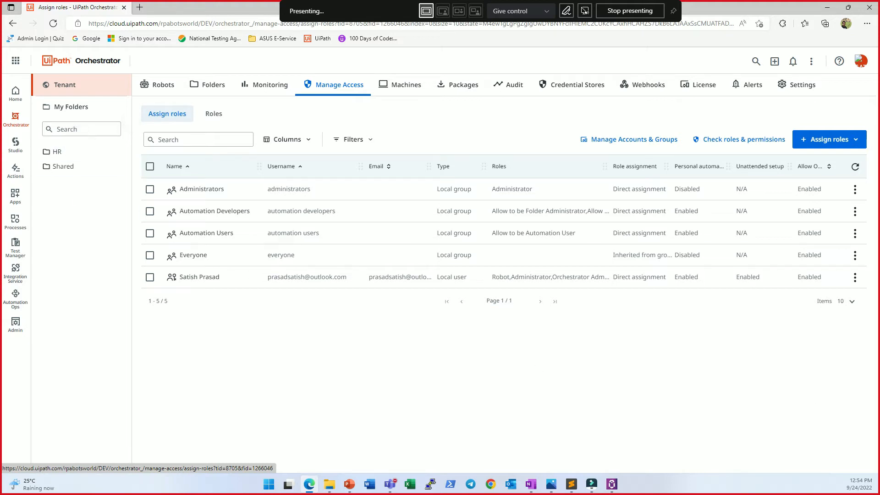
Step: Open the organization's accounts and groups and examine the user invitation form, closing it without inviting anyone
left_click(635, 139)
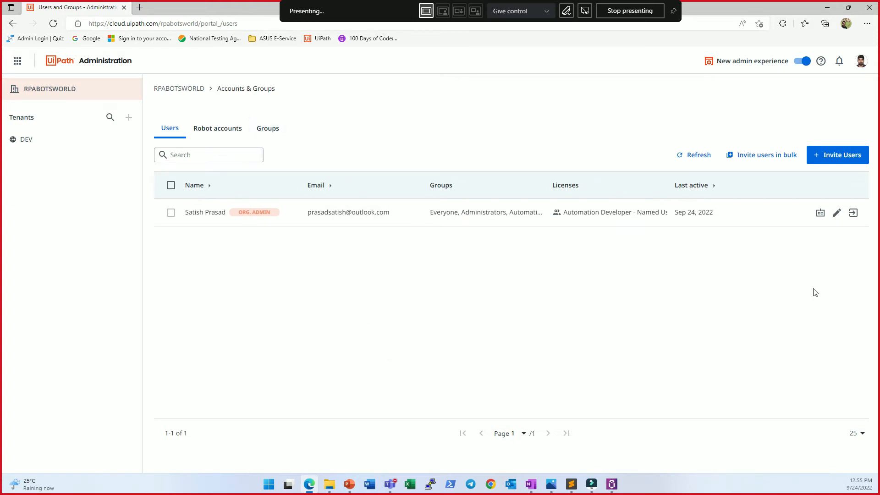
left_click(838, 155)
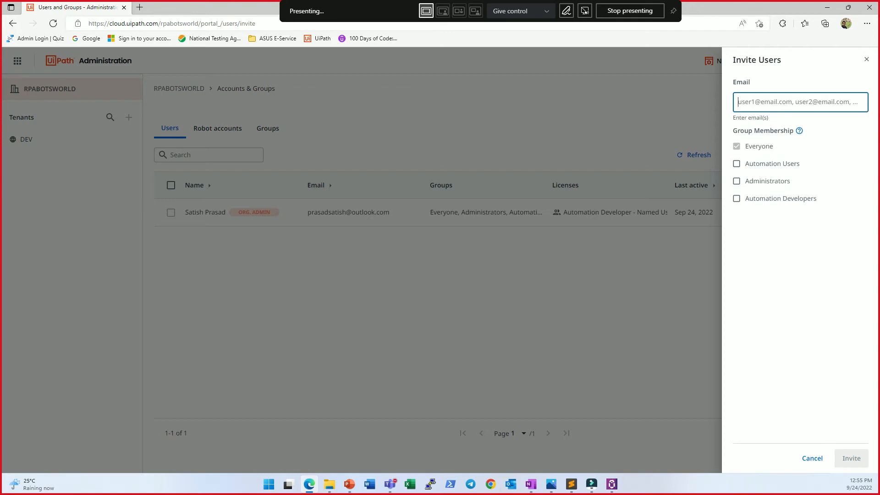
key("Escape")
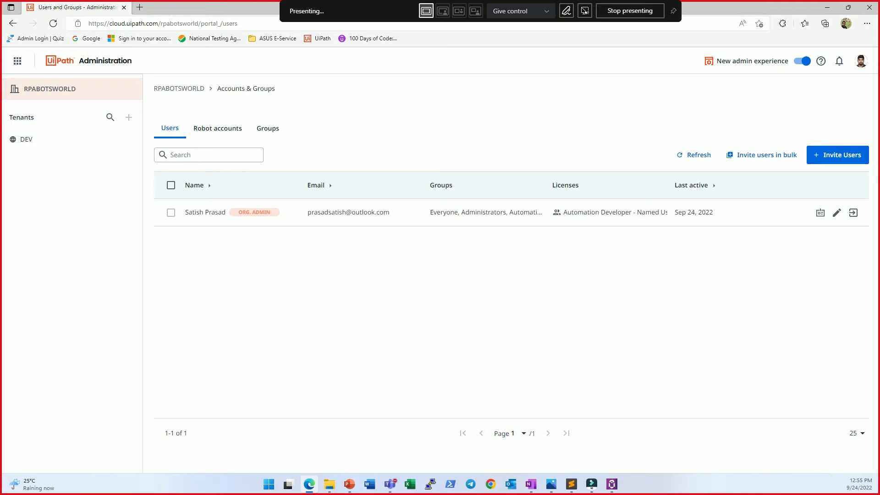
left_click(13, 23)
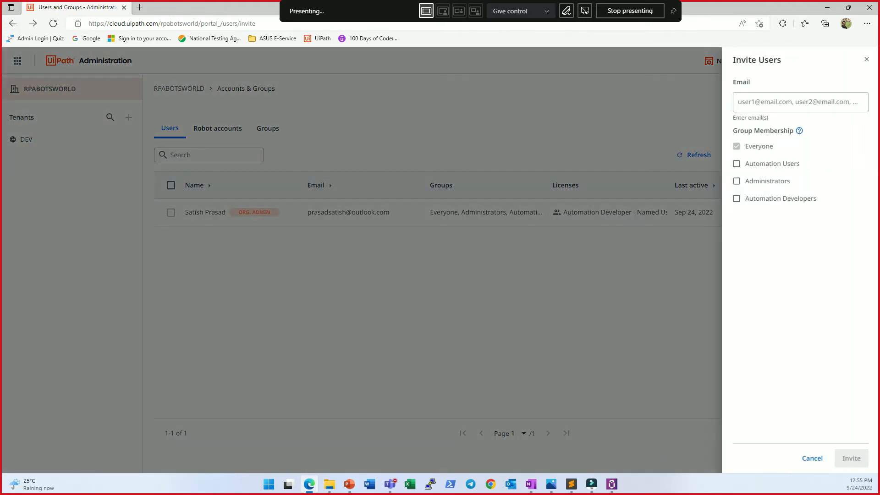
left_click(866, 59)
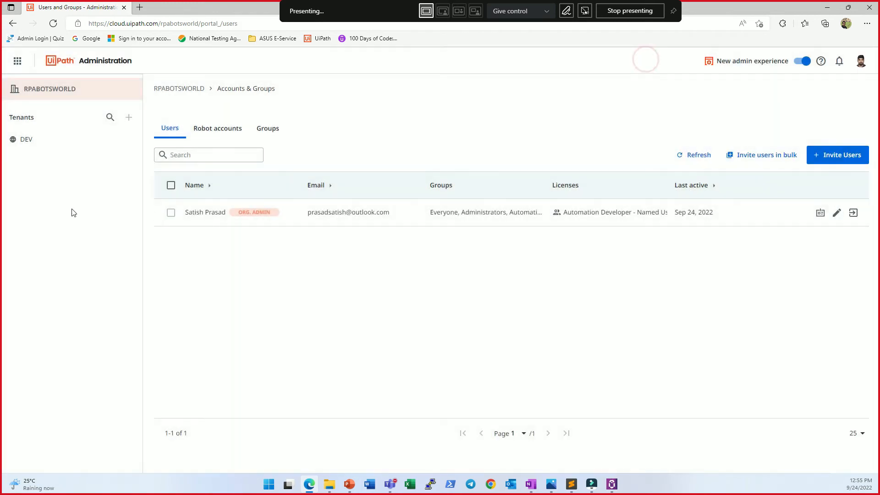
Step: Review the DEV tenant's services, licenses and license allocation form, leaving the allocation unedited
left_click(30, 181)
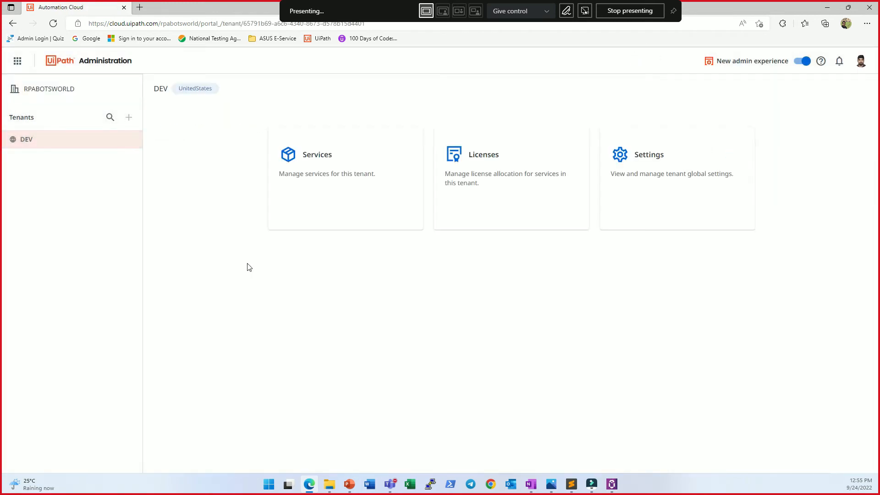
left_click(420, 226)
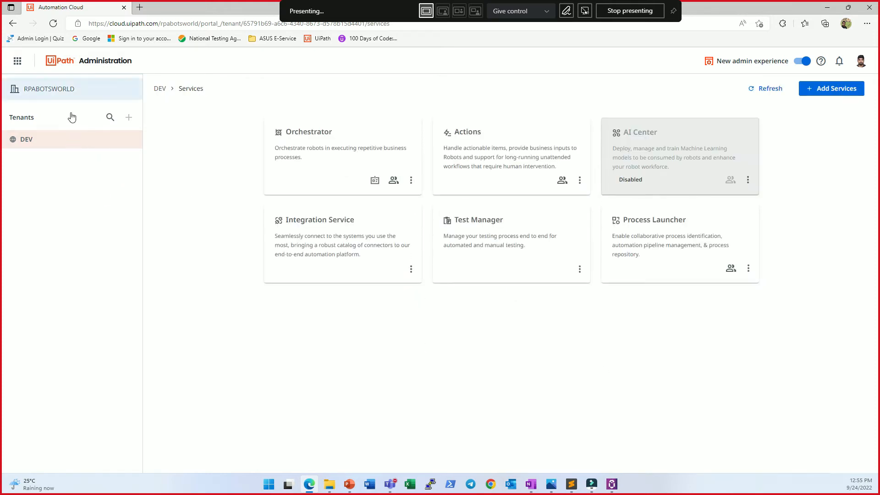
left_click(64, 139)
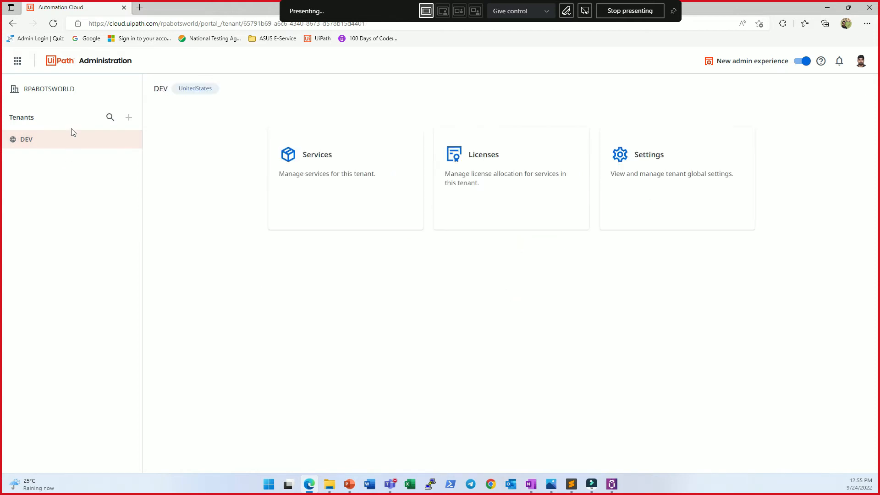
left_click(504, 213)
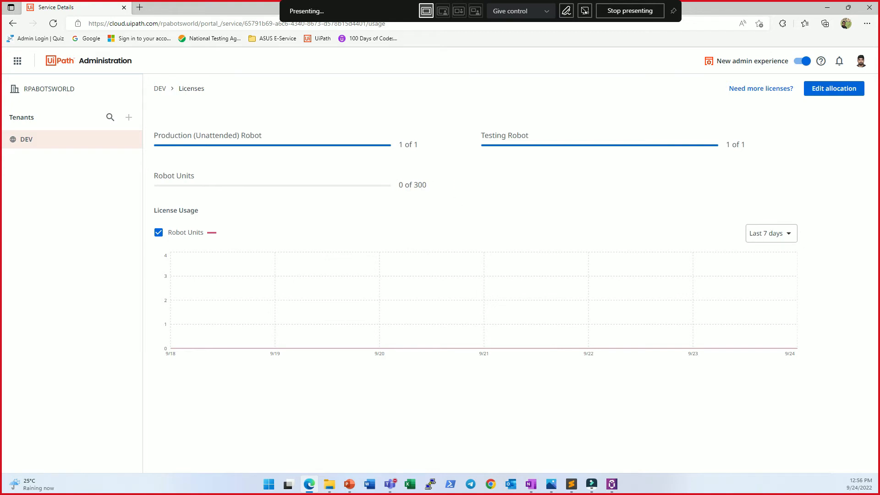
left_click(834, 89)
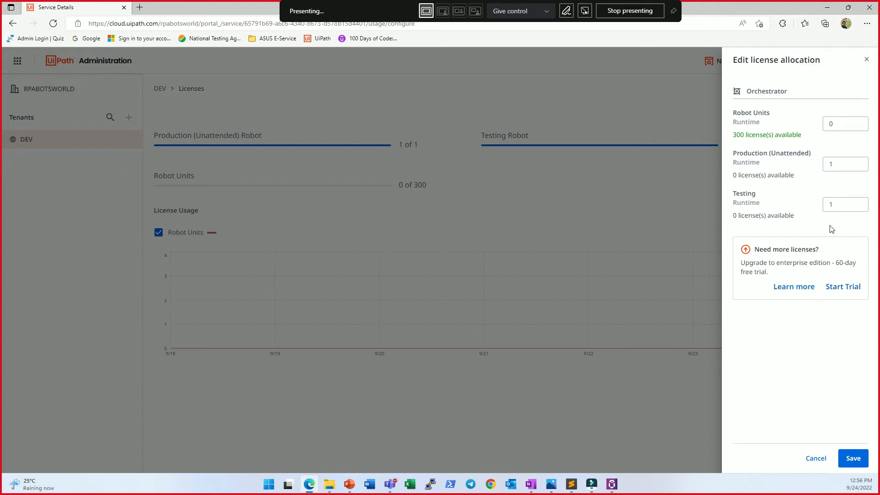
left_click(444, 180)
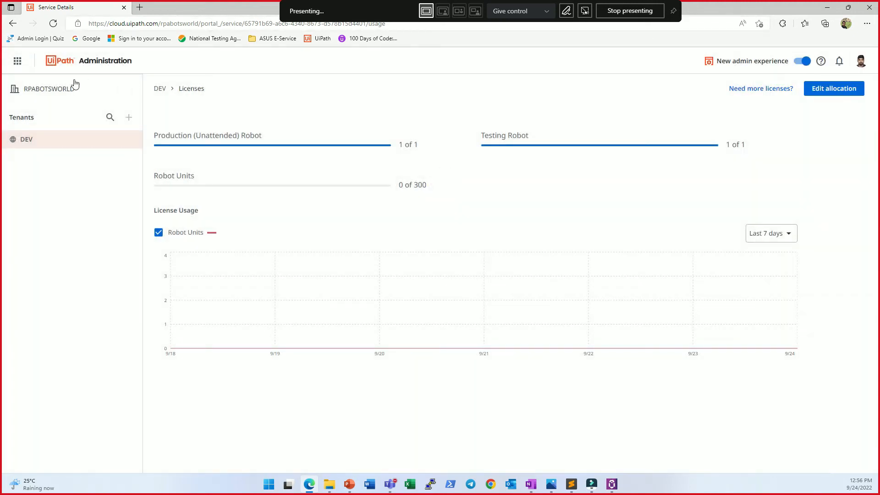
Step: Return to Orchestrator and review the machines registered at tenant level
left_click(18, 60)
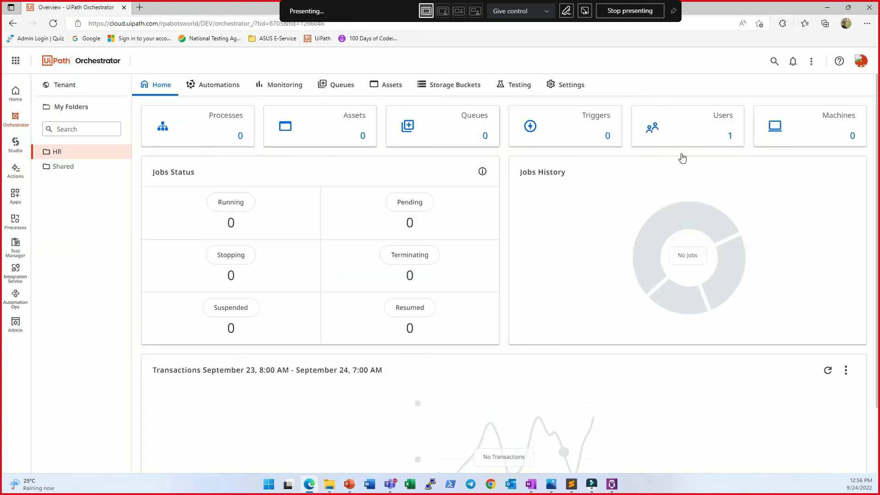
left_click(65, 85)
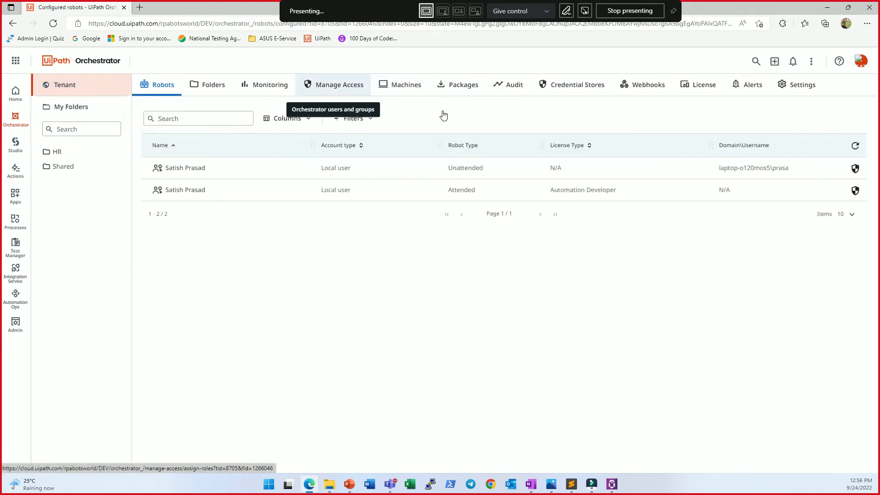
left_click(406, 85)
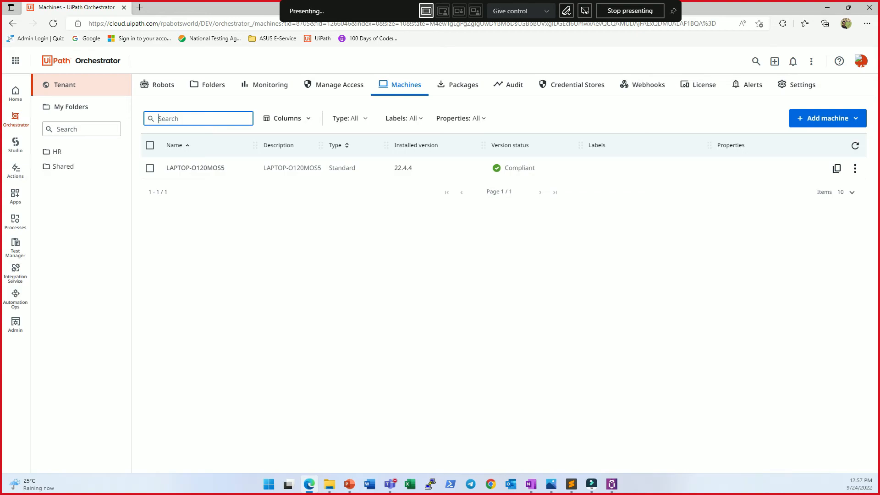
key("alt+Tab")
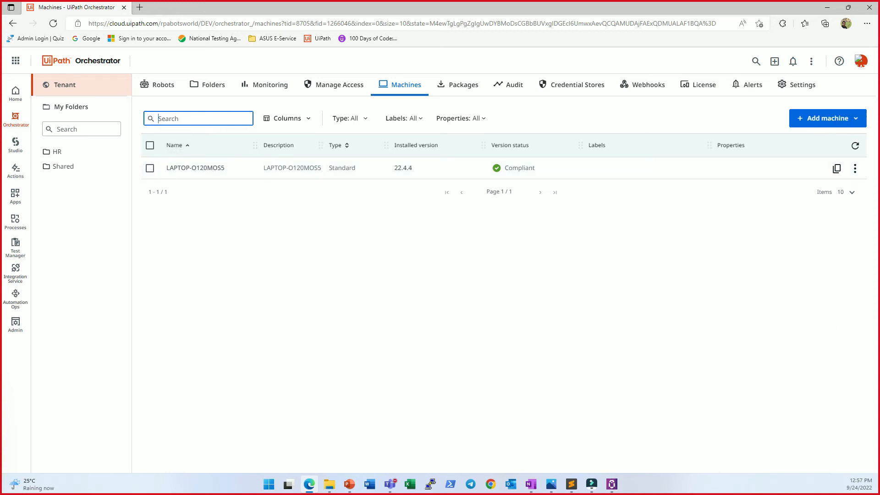
Step: Start adding a standard machine to the tenant and look through its general and runtime fields
left_click(825, 118)
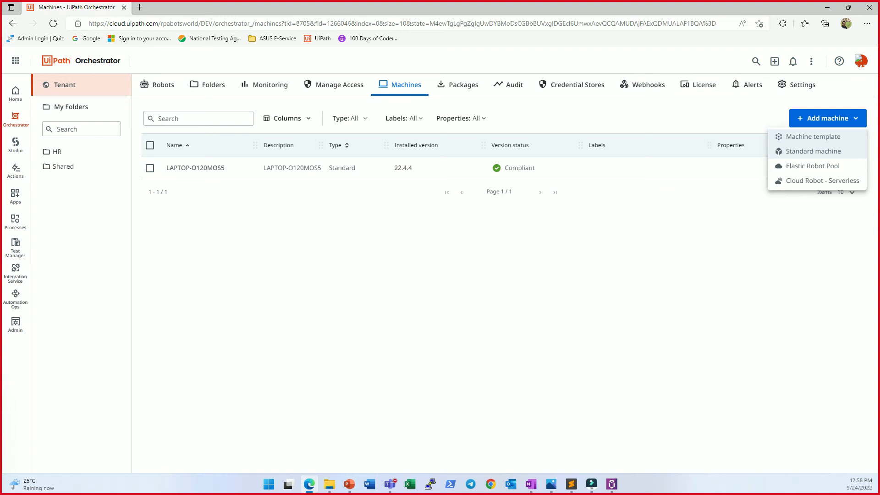
left_click(813, 151)
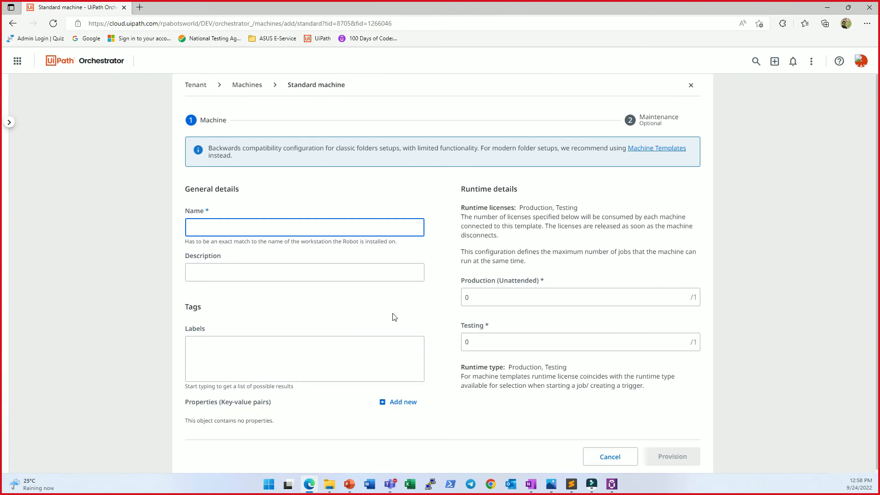
scroll(413, 298, "down", 1)
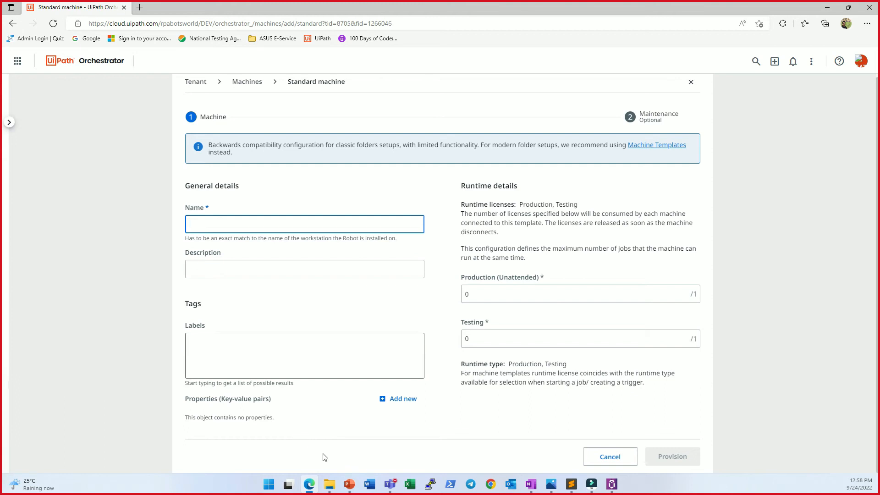
left_click(621, 295)
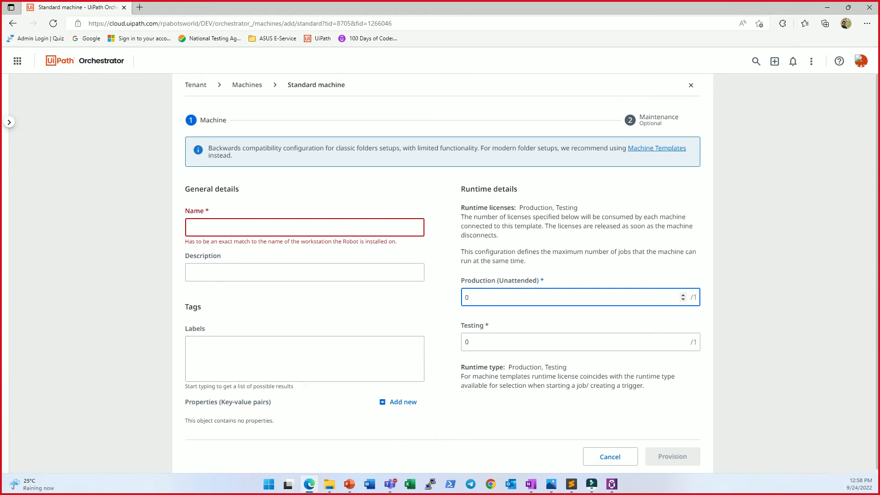
Step: Run the hostname command in Command Prompt and copy the returned computer name
left_click(269, 484)
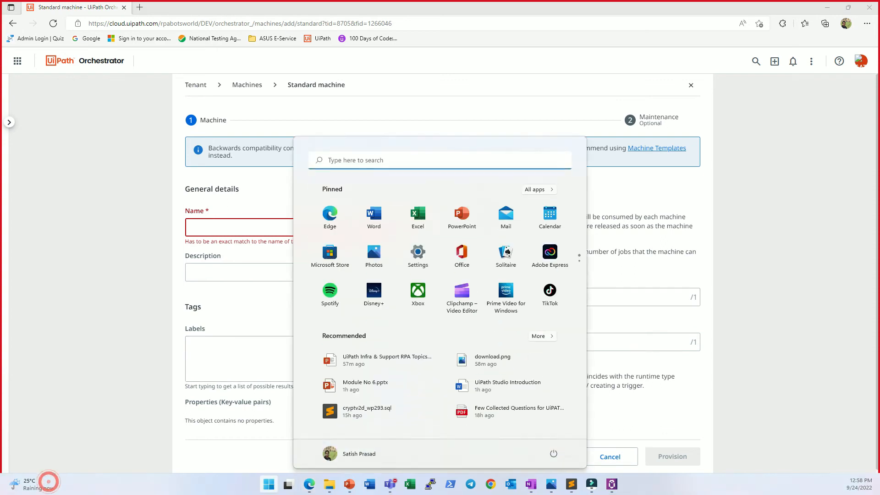
type("cmd")
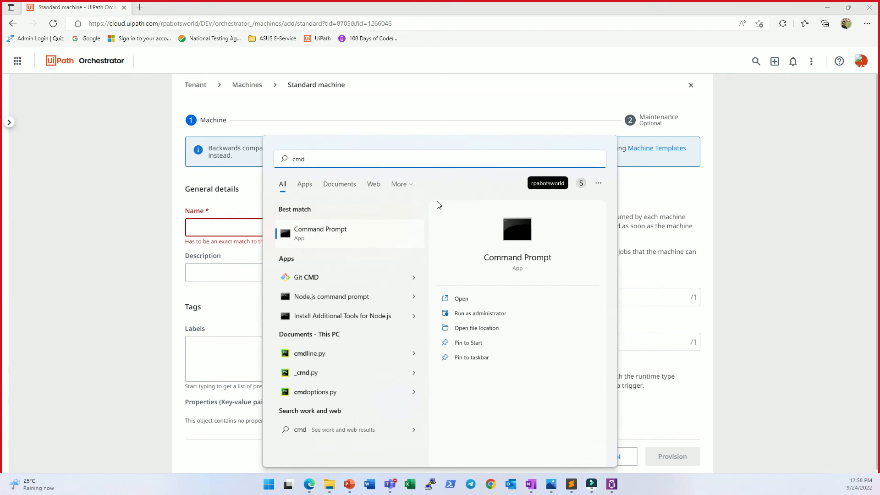
left_click(441, 298)
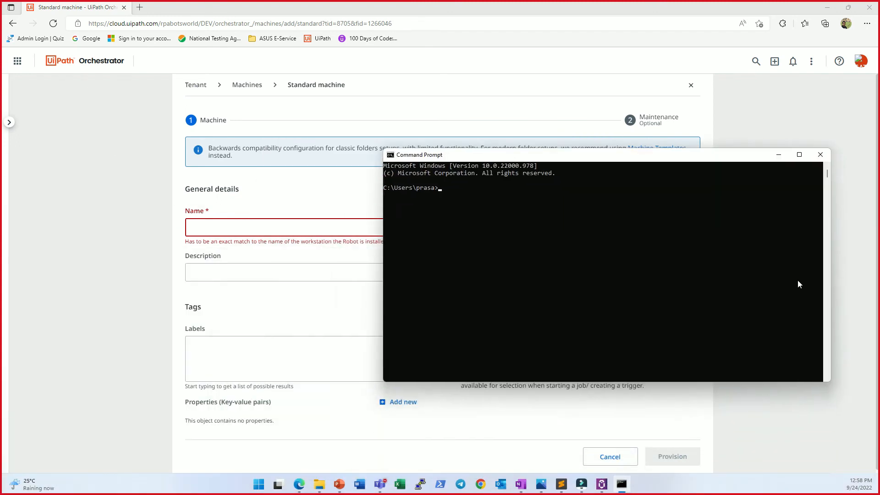
type("hostname")
key("Return")
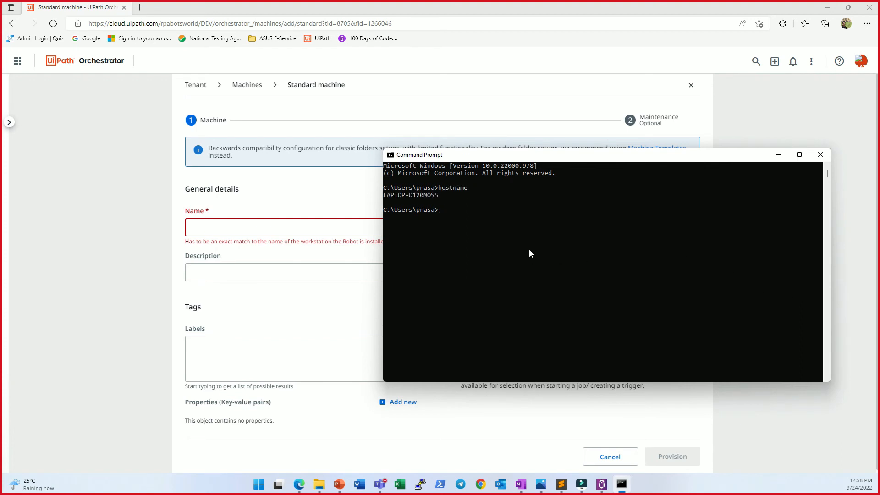
double_click(421, 195)
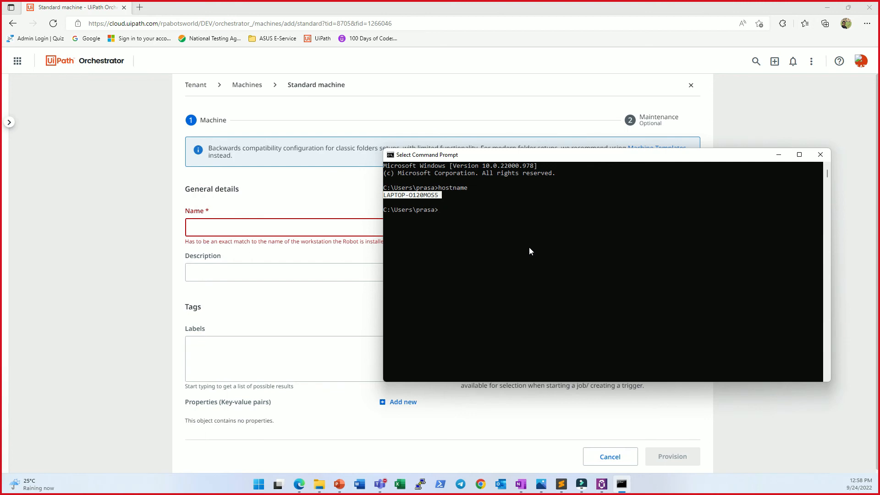
key("ctrl+c")
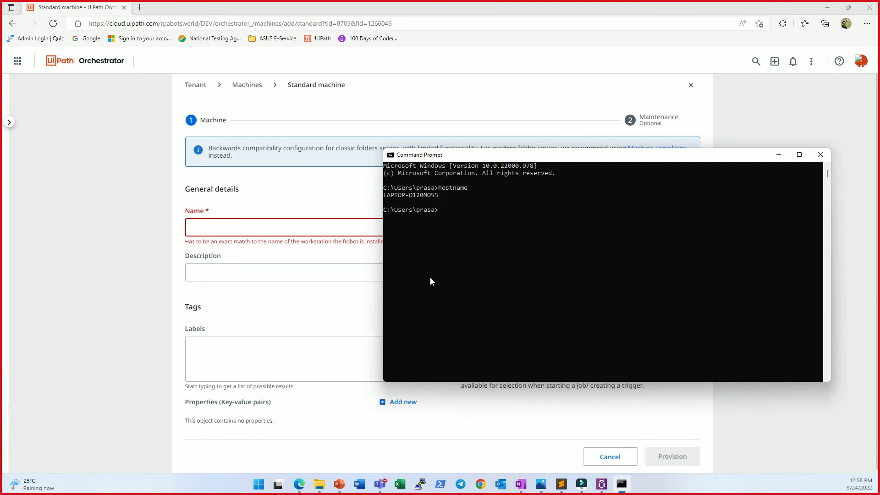
Step: Fill in LAPTOP-O120MOS5 as both the name and the description of the new standard machine
left_click(114, 224)
key("ctrl+v")
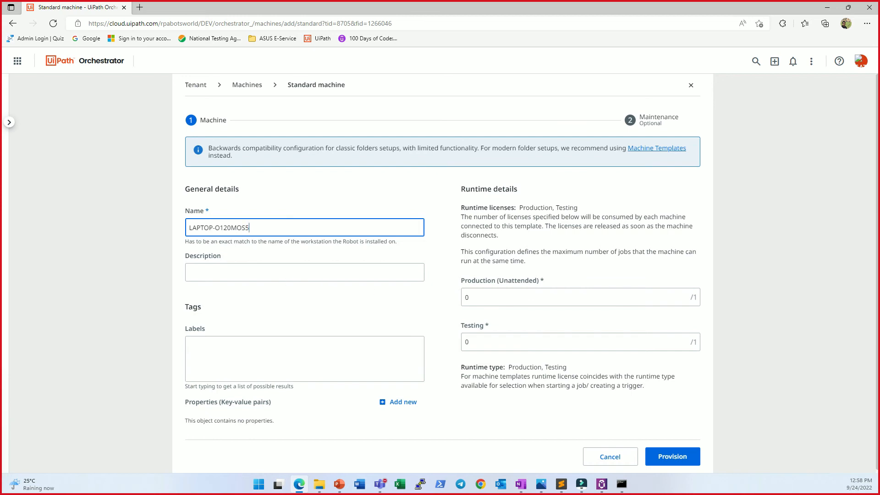
left_click(622, 483)
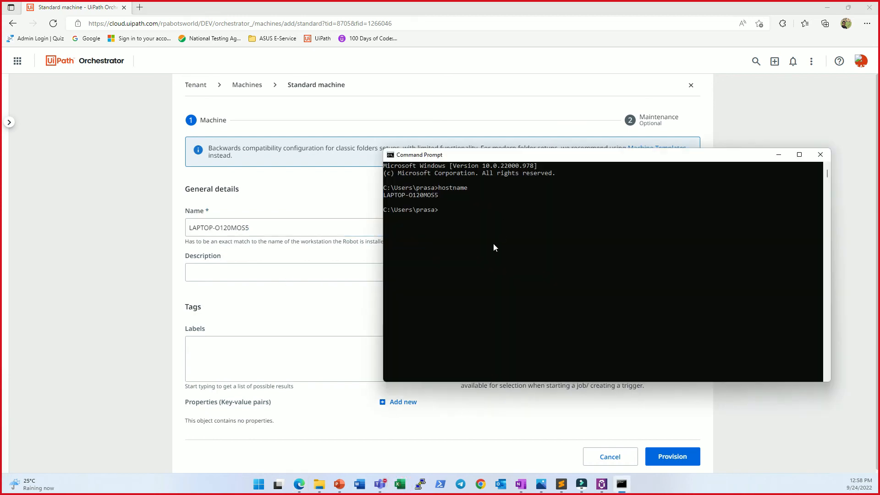
left_click(257, 228)
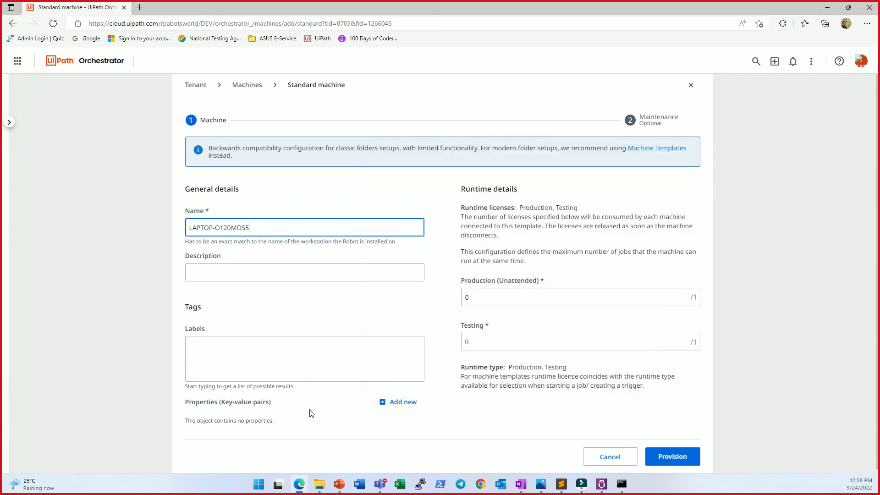
key("Tab")
key("ctrl+v")
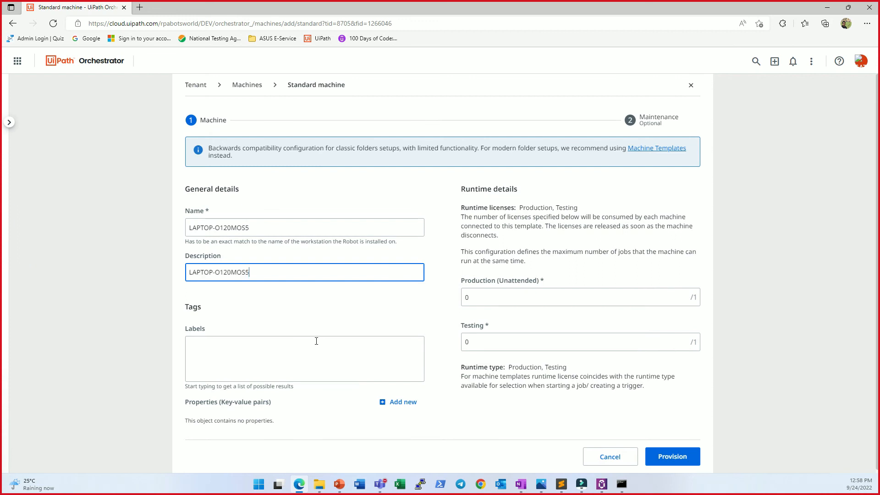
Step: Try to provision the standard machine with 0 production and 0 testing runtimes, and leave the page without saving
left_click(683, 295)
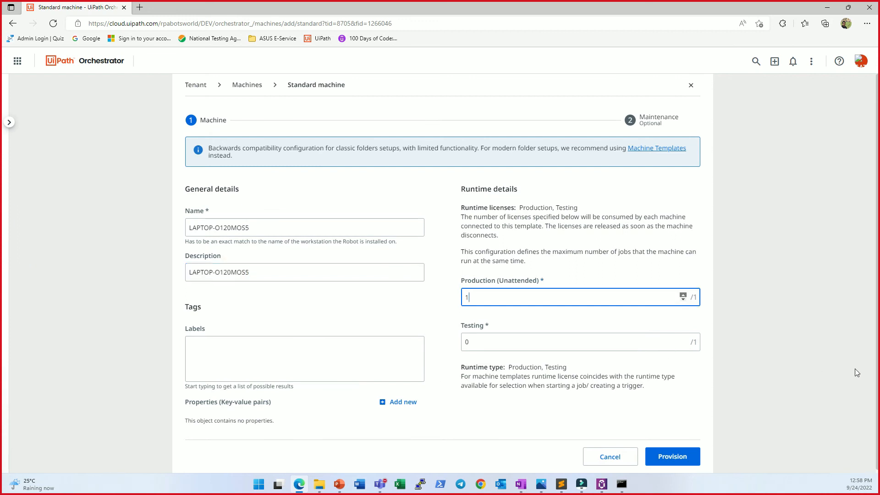
left_click(683, 299)
left_click(672, 456)
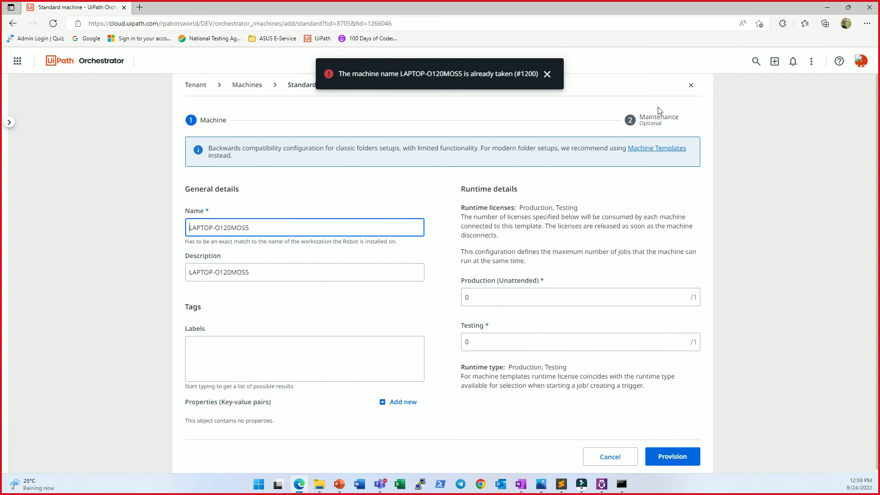
left_click(688, 89)
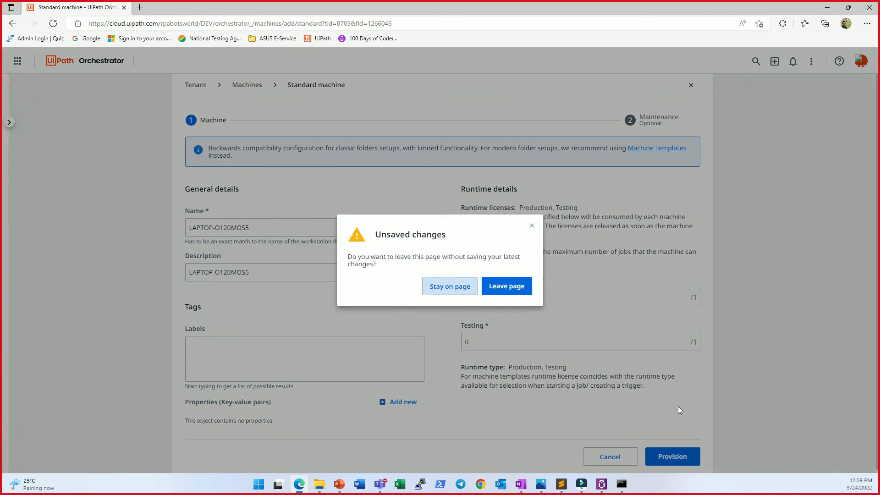
left_click(504, 286)
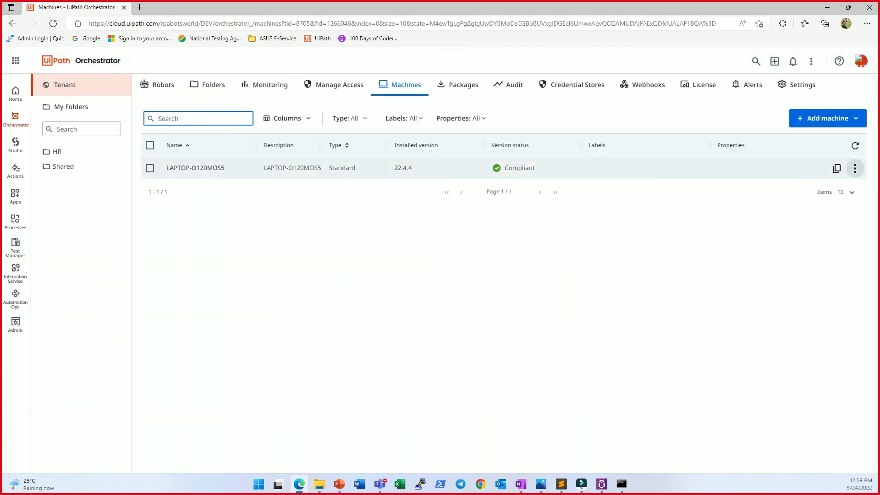
Step: Open the existing machine LAPTOP-O120MOS5 for editing and review its runtime settings, machine key field and client secrets
left_click(854, 168)
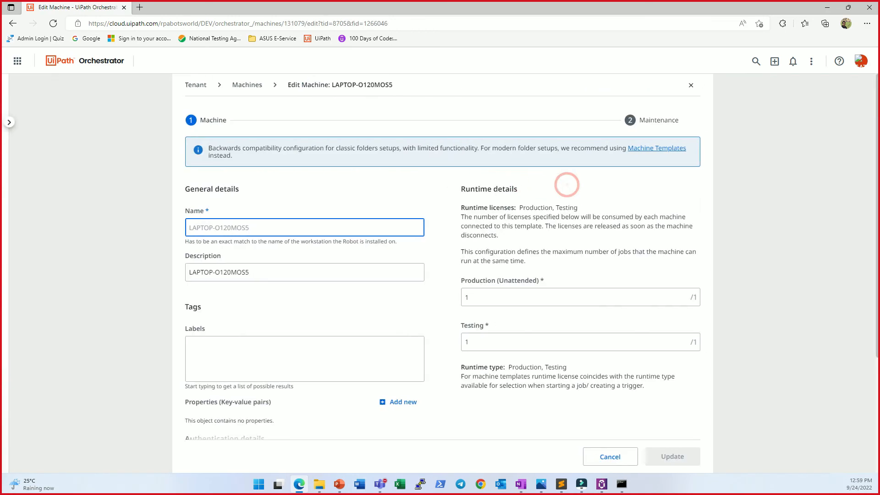
scroll(659, 426, "down", 3)
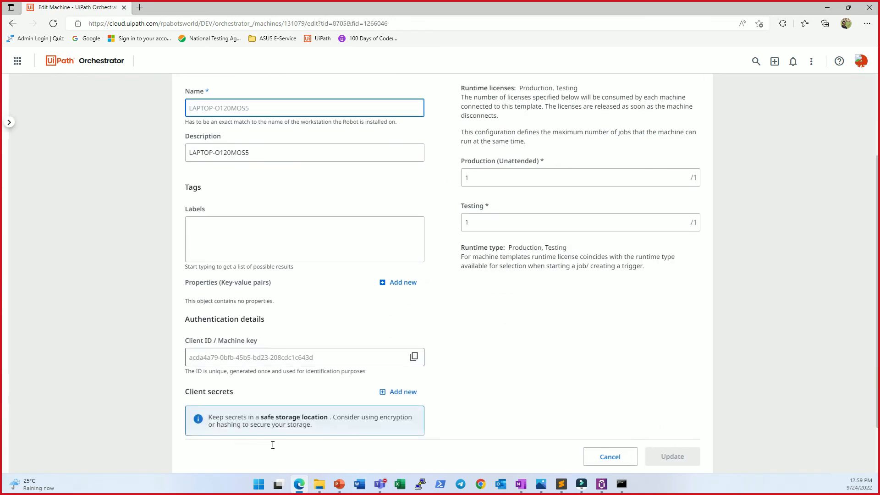
scroll(273, 445, "down", 2)
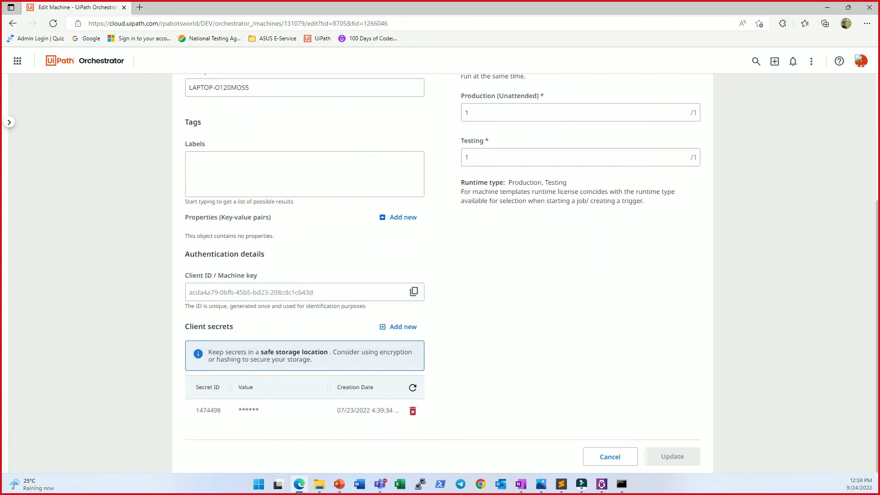
Step: Switch to UiPath Assistant and sign the current user out of it
key("alt+Tab")
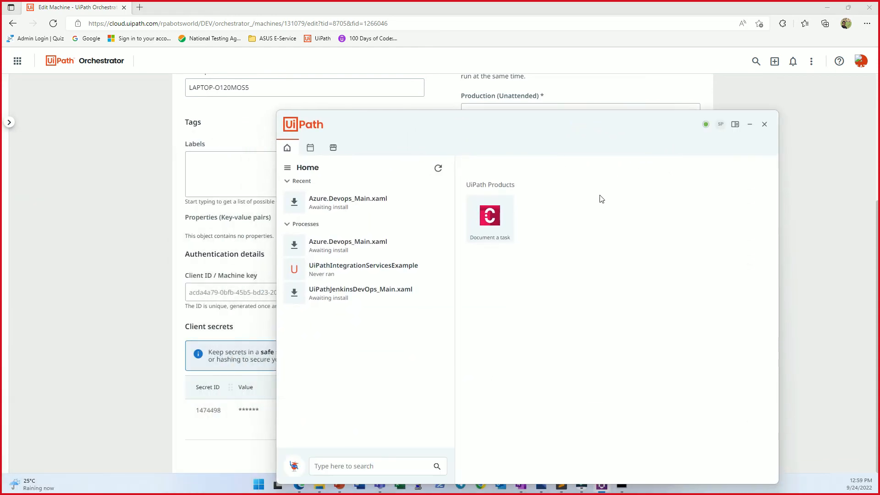
left_click_drag(527, 140, 511, 95)
left_click(704, 80)
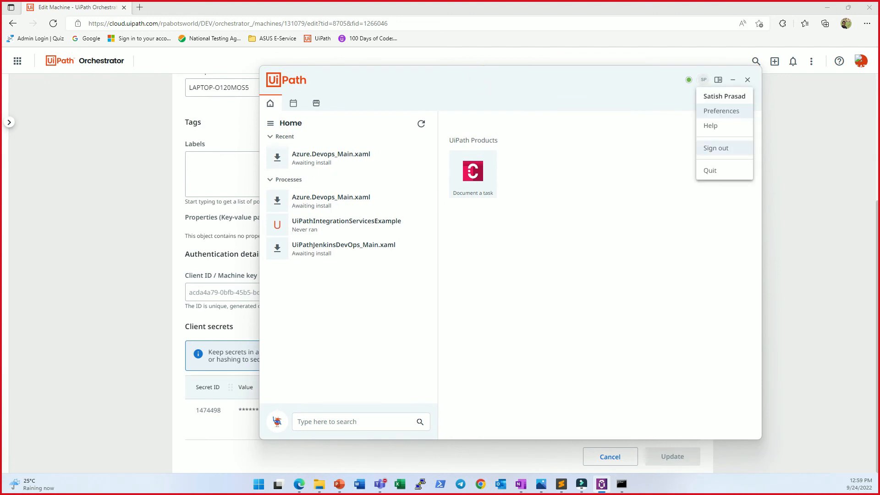
left_click(716, 148)
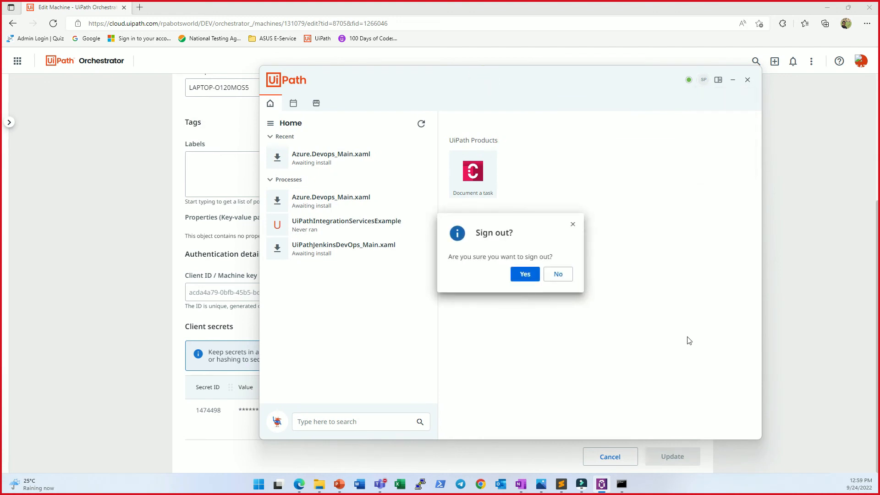
key("Return")
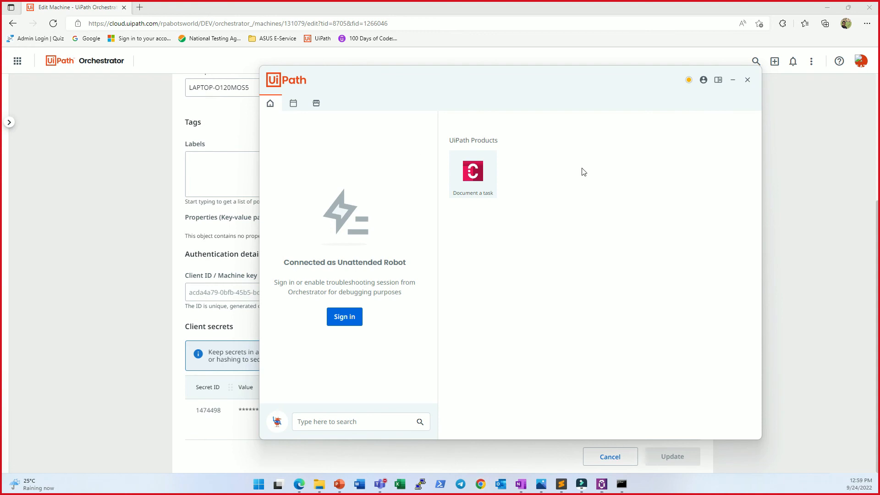
Step: Check the Assistant's connection status and disconnect it from Orchestrator in the Orchestrator settings of its preferences
left_click(689, 80)
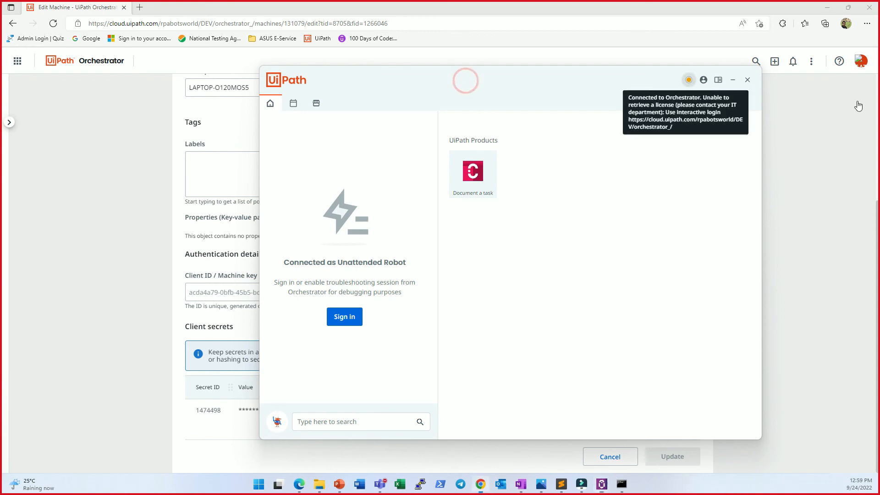
left_click(704, 80)
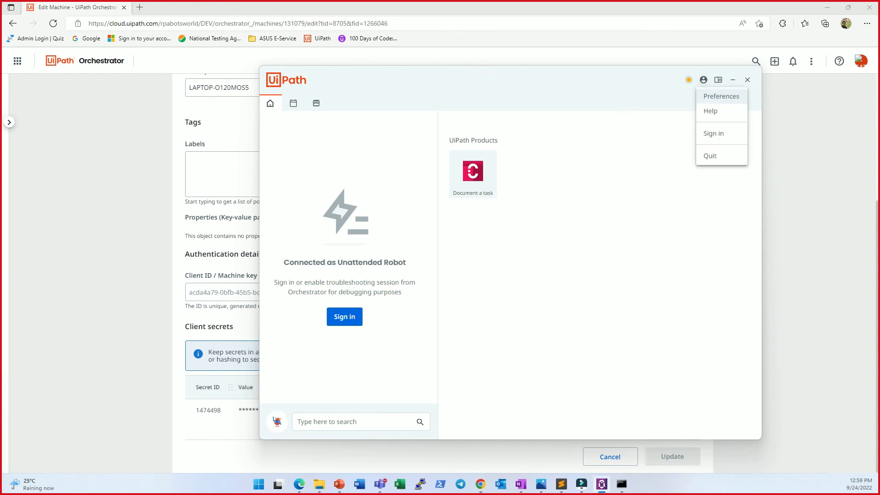
left_click(721, 95)
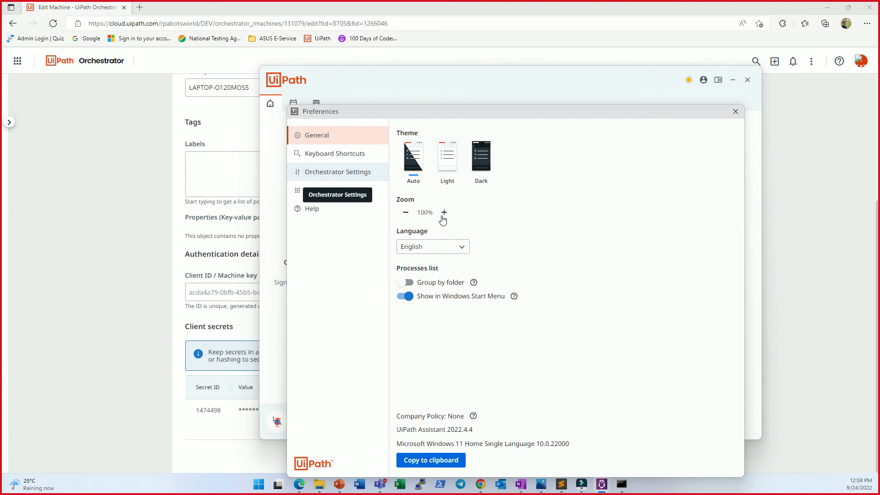
left_click(338, 172)
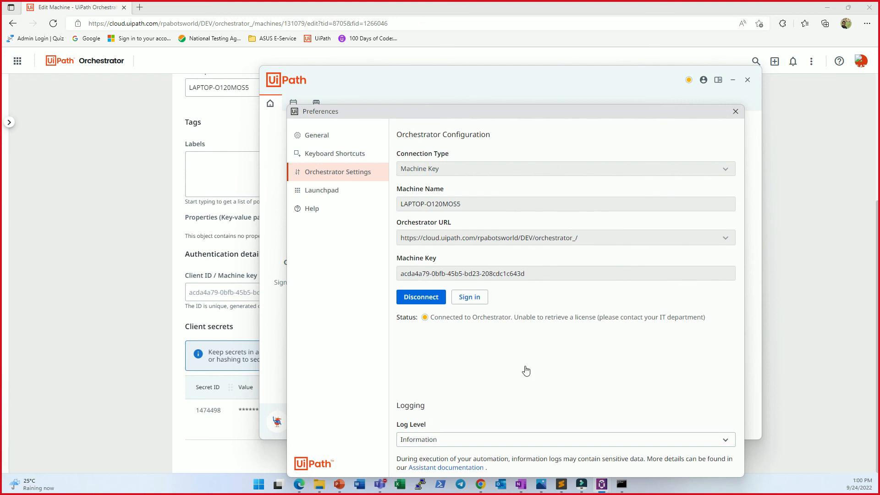
left_click(421, 298)
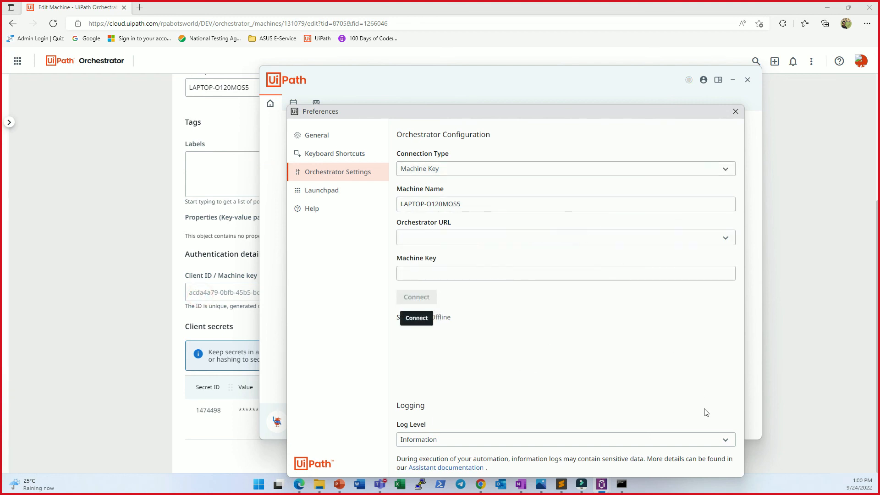
left_click(495, 169)
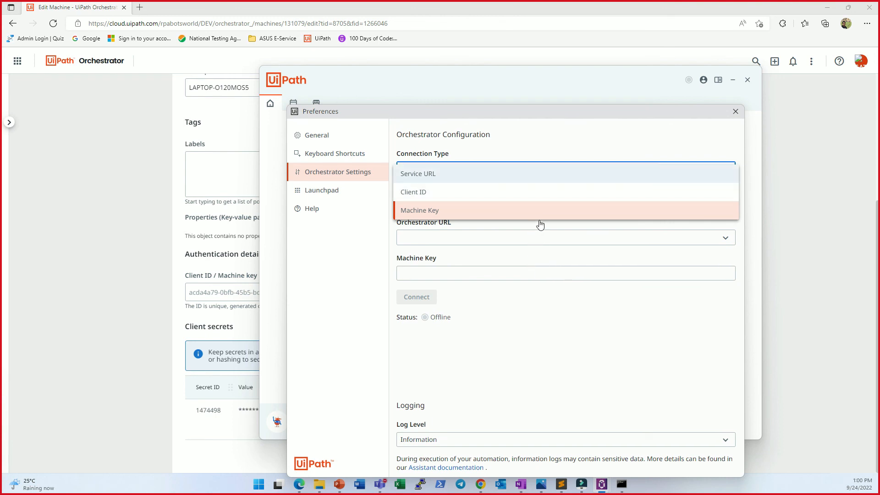
left_click(527, 267)
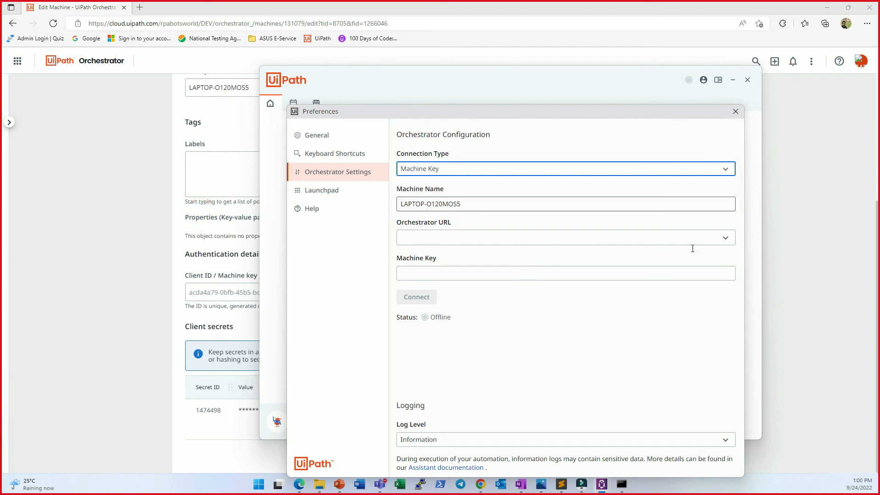
left_click(605, 254)
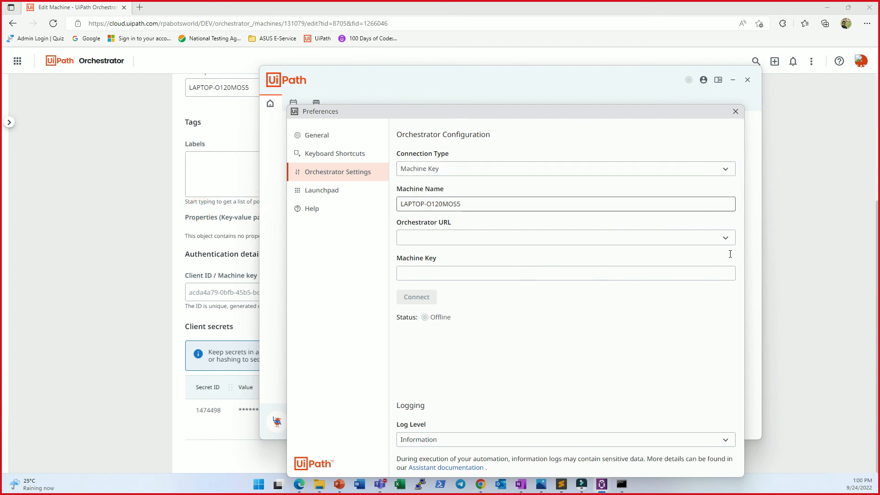
left_click(507, 237)
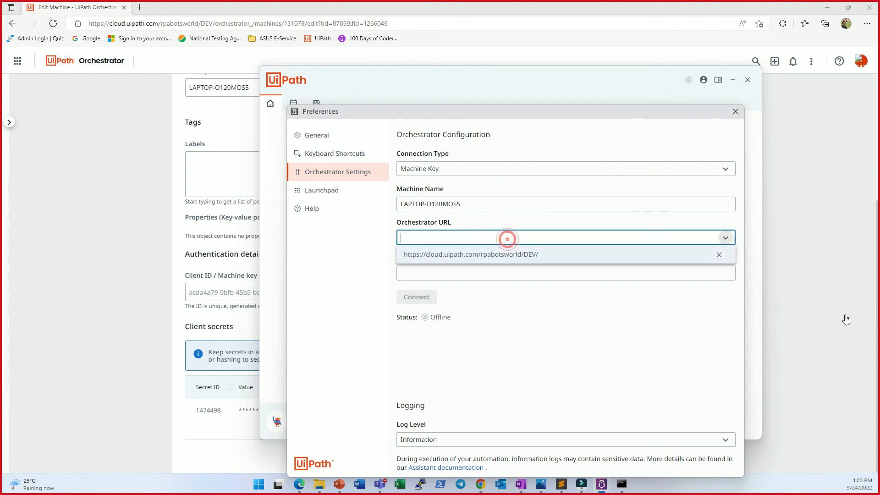
left_click(536, 254)
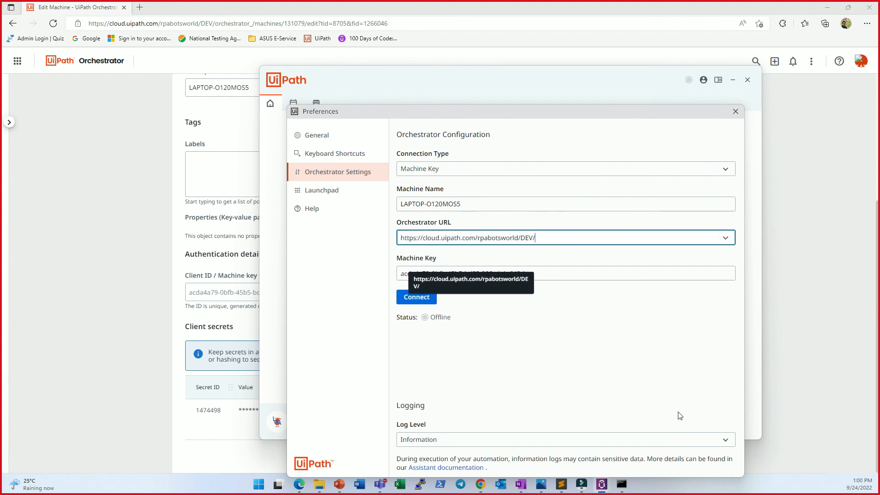
left_click(542, 329)
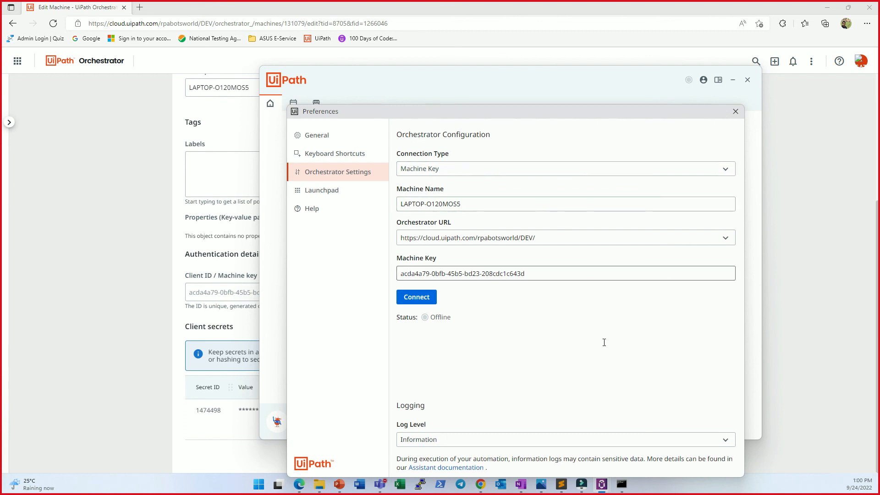
Step: Check the machine key field in Orchestrator, connect the Assistant with its machine key, and close the preferences
left_click(255, 370)
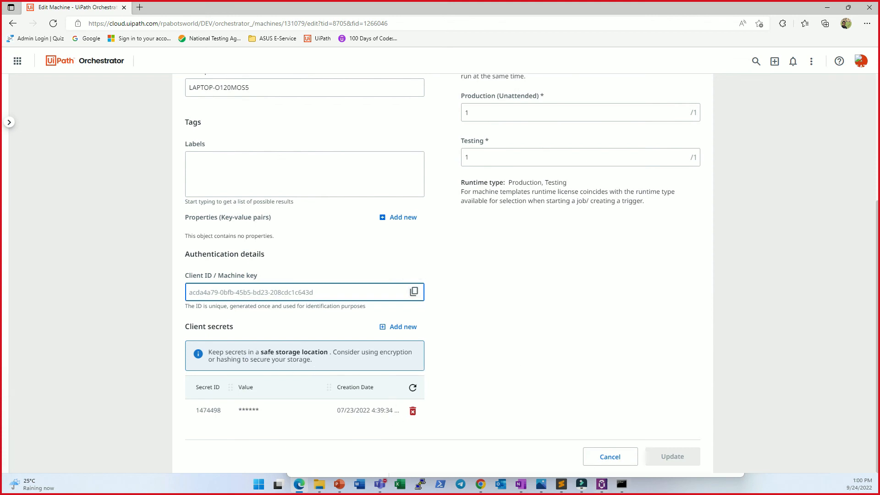
left_click(602, 484)
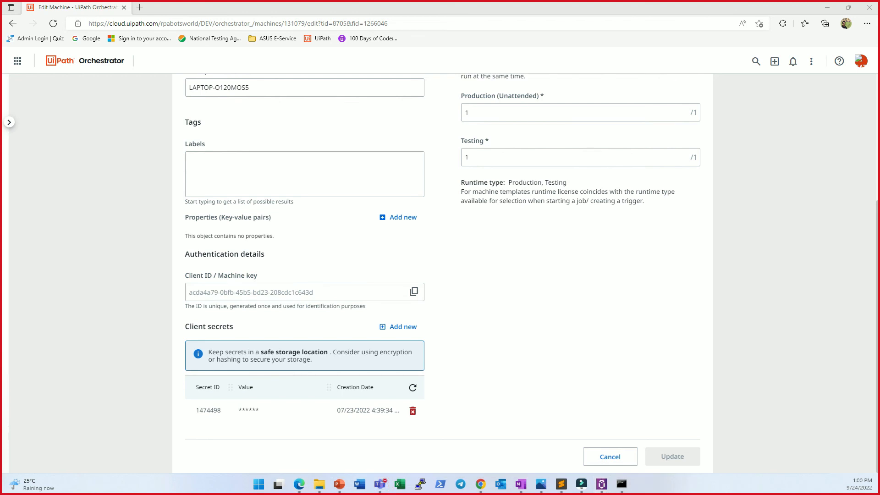
mouse_move(602, 484)
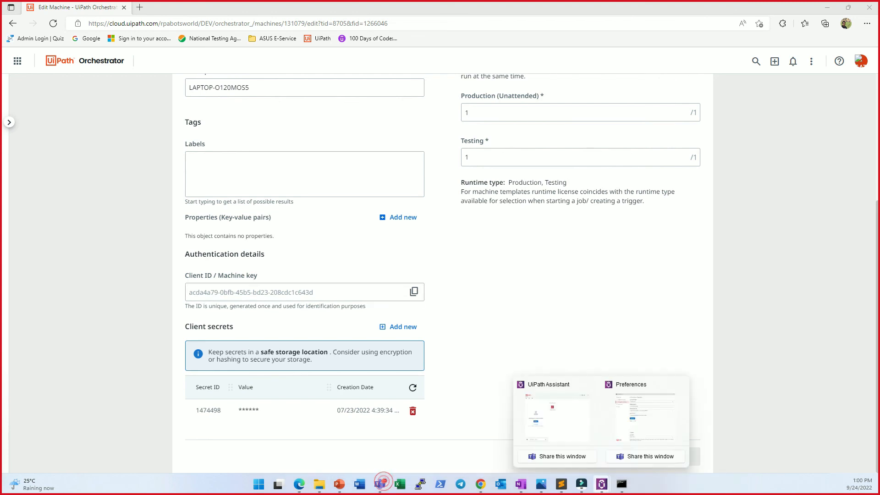
left_click(645, 415)
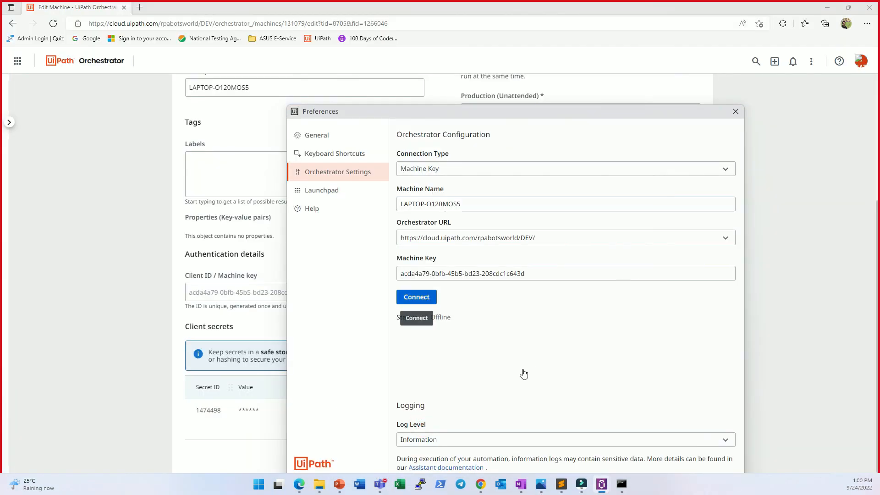
left_click(418, 296)
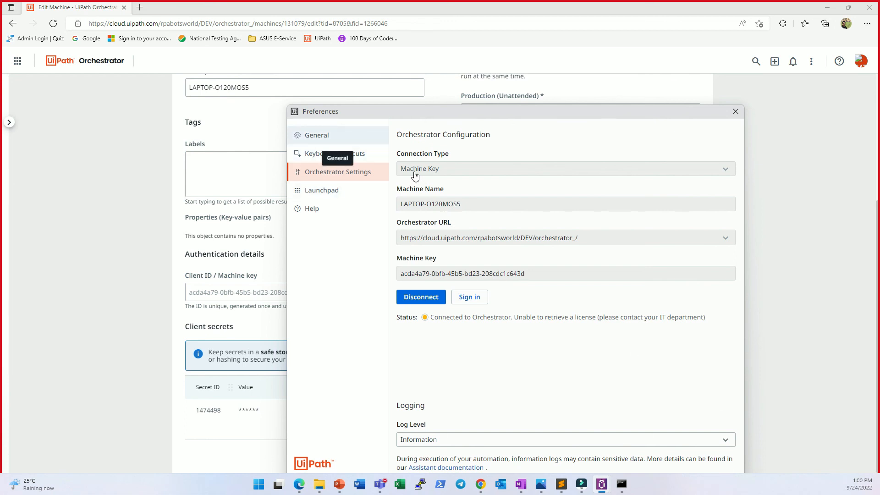
left_click(317, 135)
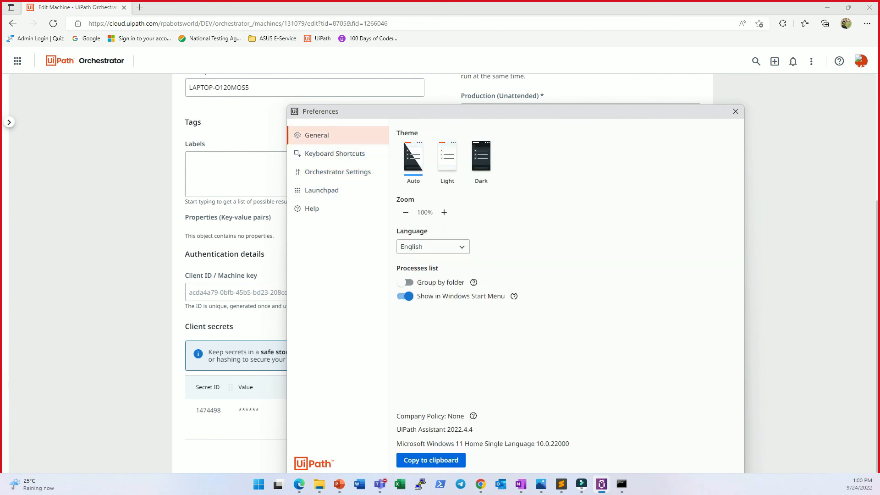
left_click(735, 111)
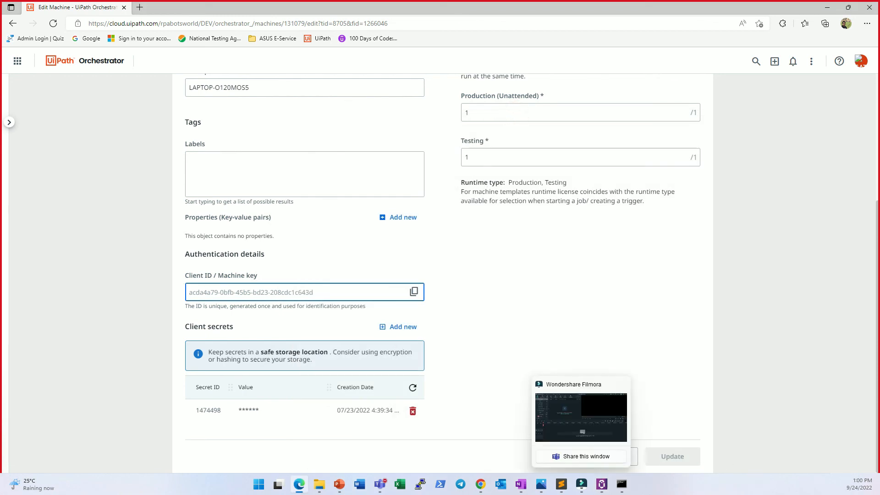
Step: Leave the machine's edit page without changes and view the tenant's packages
left_click(610, 456)
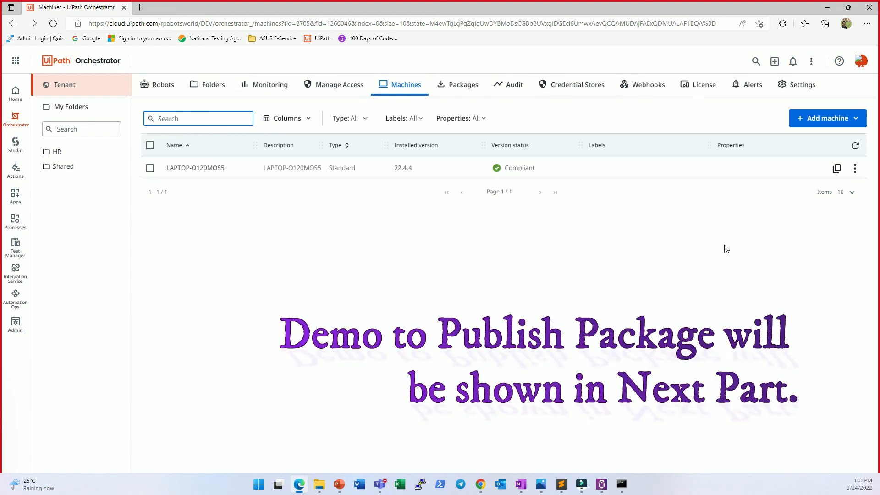
left_click(459, 84)
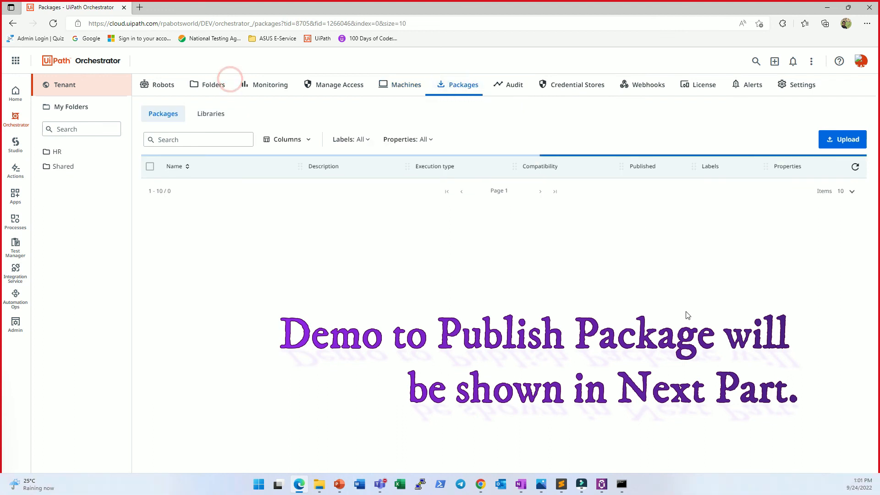